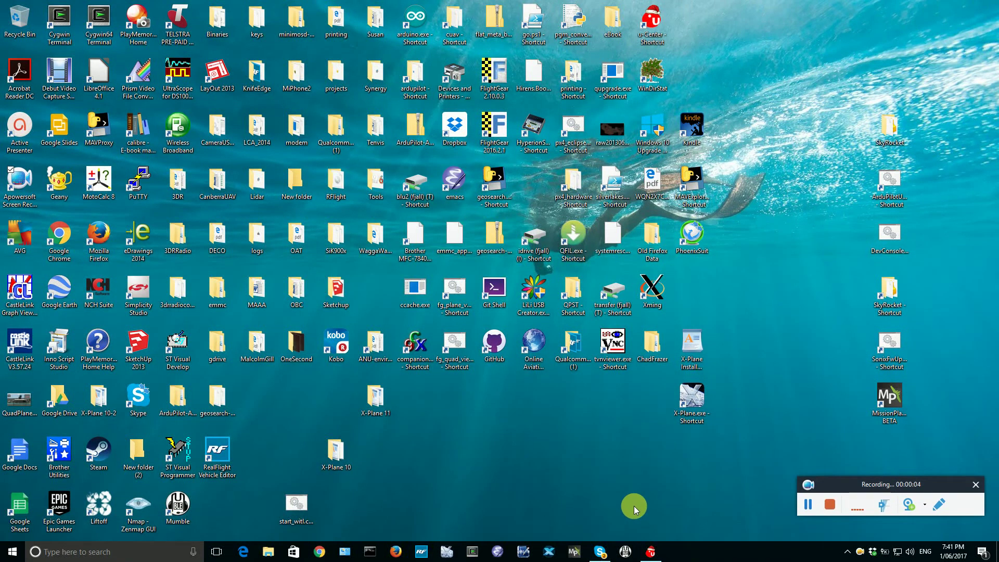
Launch Mission Planner 1.3.48 from the taskbar to its Flight Data map view
left_click(574, 553)
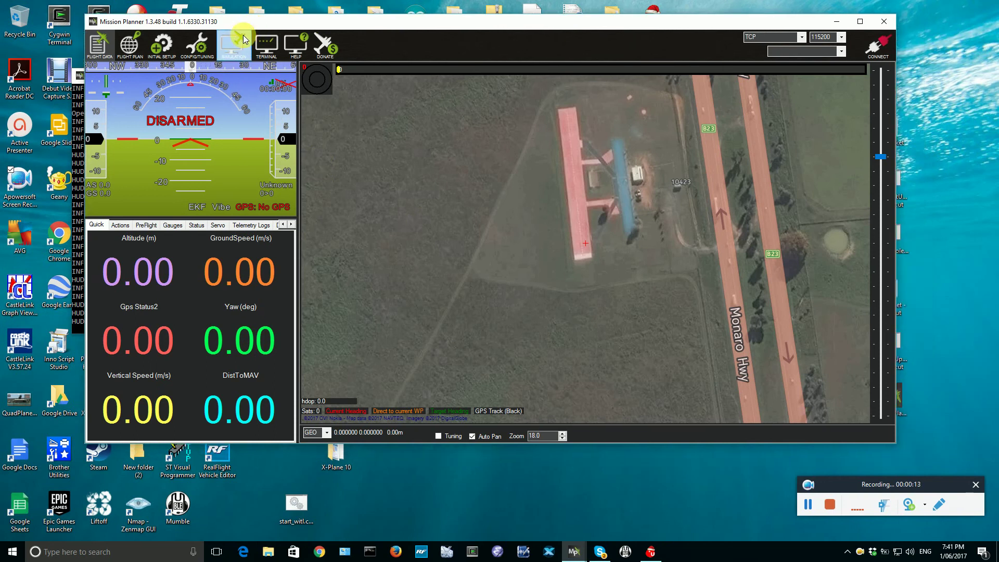
Move the simulation home location west of the highway and launch a Multirotor SITL copter
left_click(244, 40)
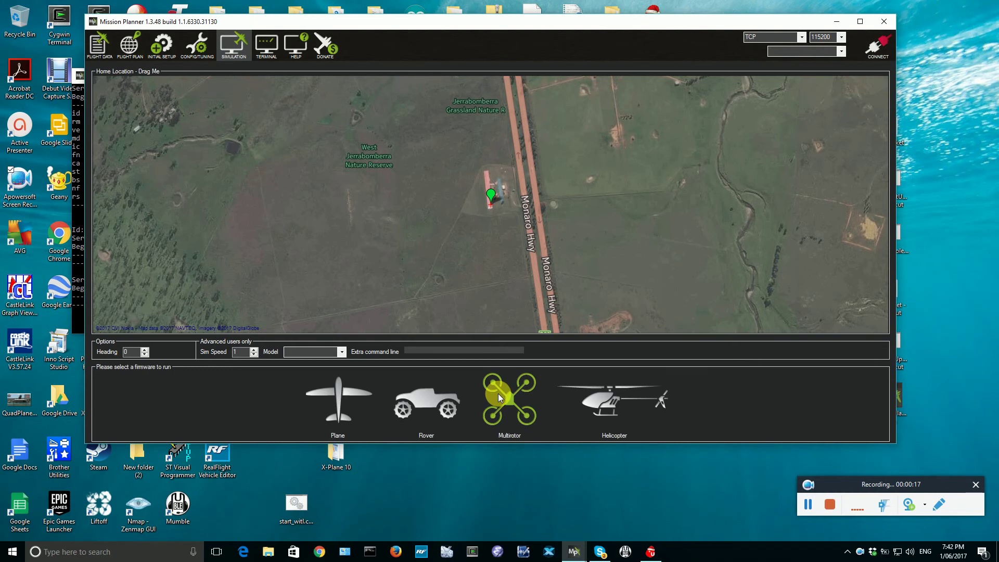
scroll(491, 204, "down", 1)
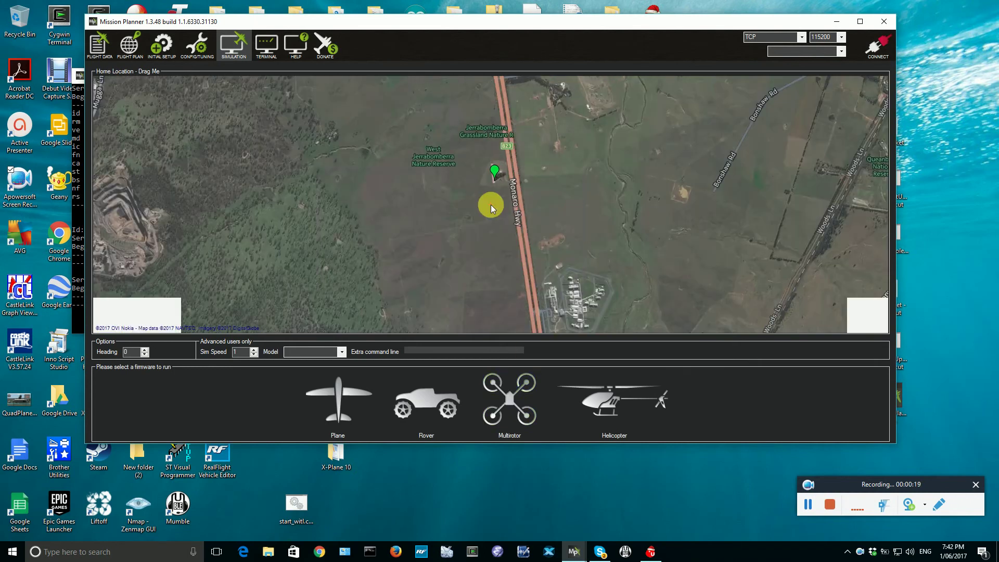
mouse_move(500, 178)
left_mouse_down()
mouse_move(342, 172)
mouse_move(342, 161)
mouse_move(419, 181)
left_mouse_up()
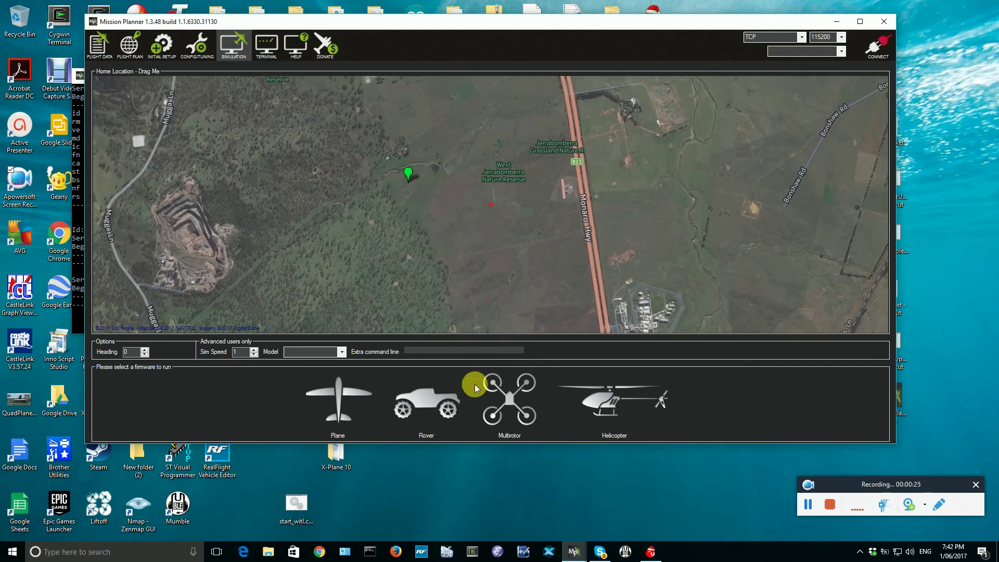
left_click(504, 400)
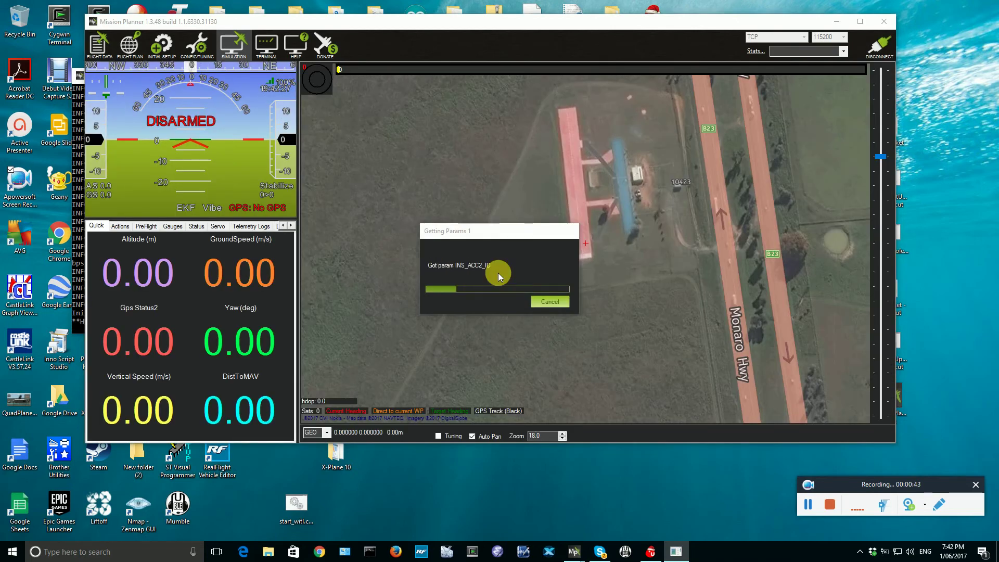
Turn Wi-Fi on, connect to SKYVIPERGPS_BD02CA, and move Mission Planner up-left
left_click(897, 552)
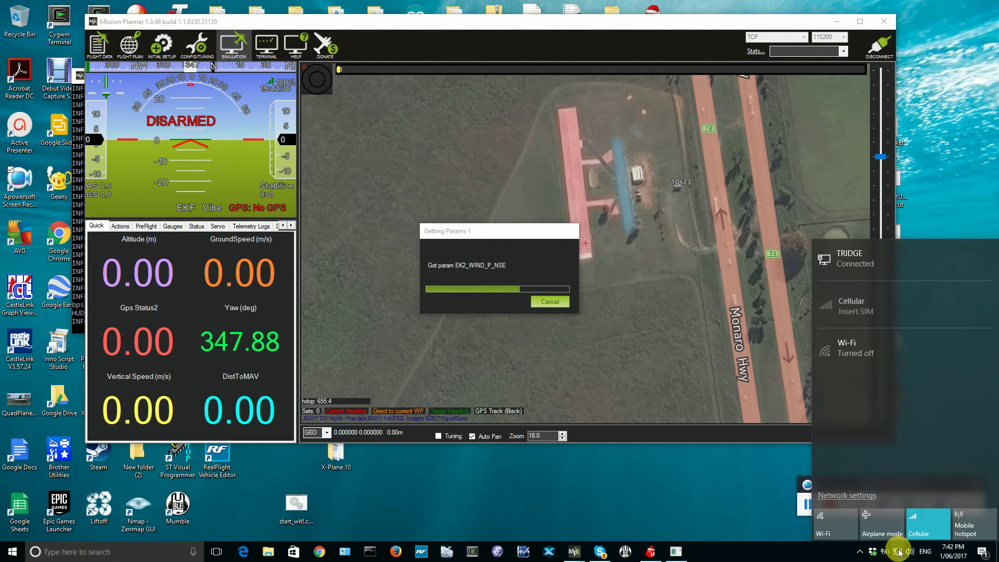
left_click(824, 530)
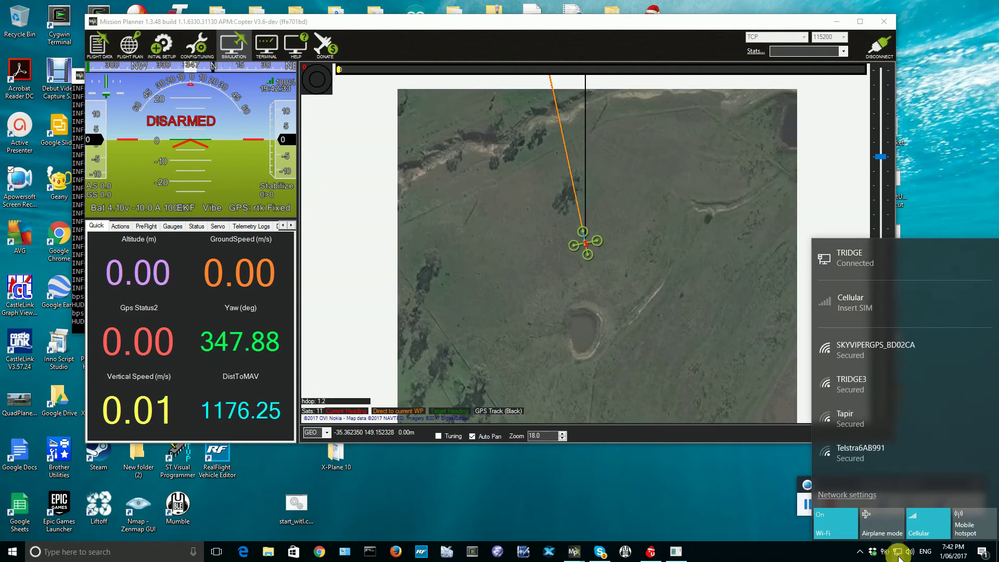
left_click(866, 358)
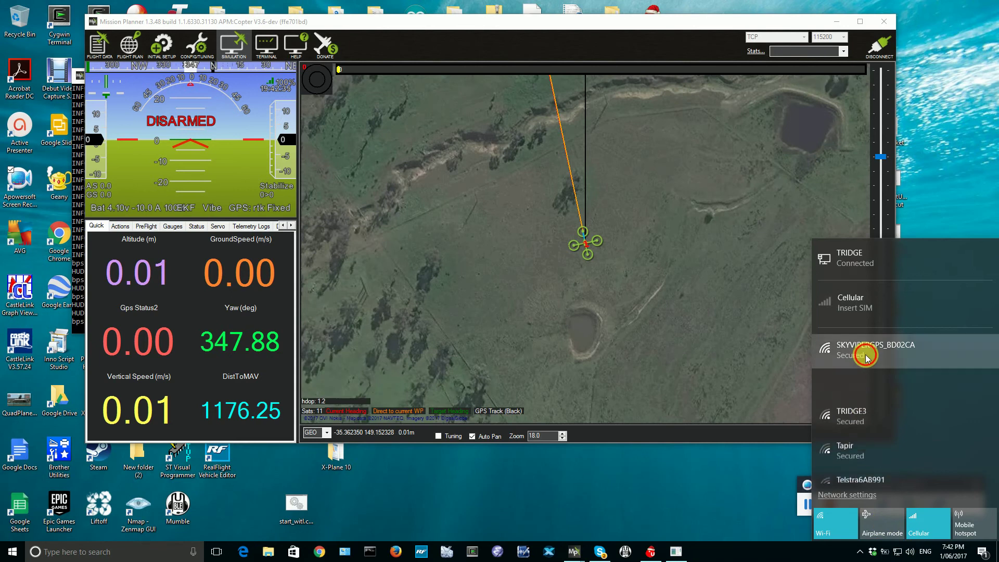
left_click(933, 396)
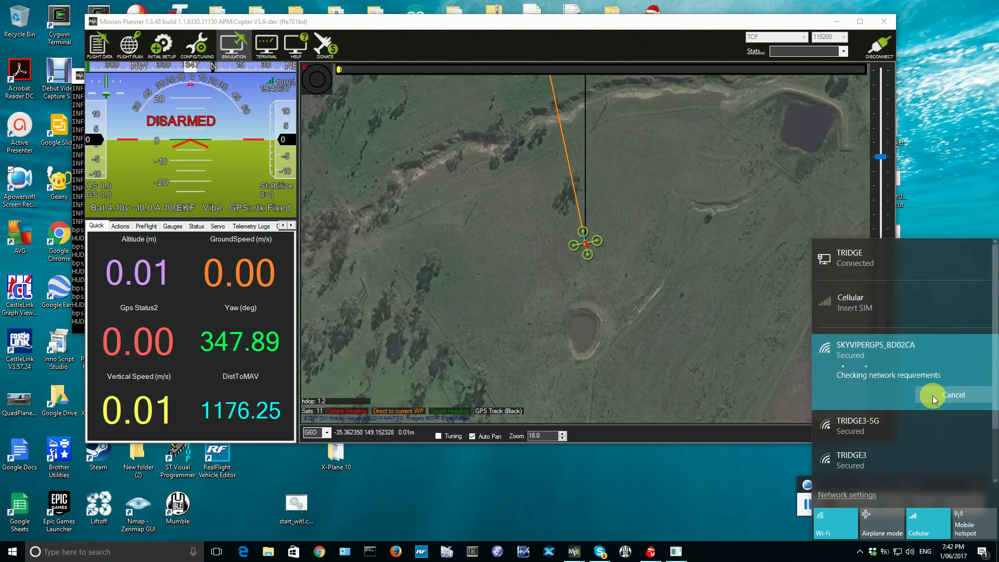
left_click_drag(520, 24, 455, 19)
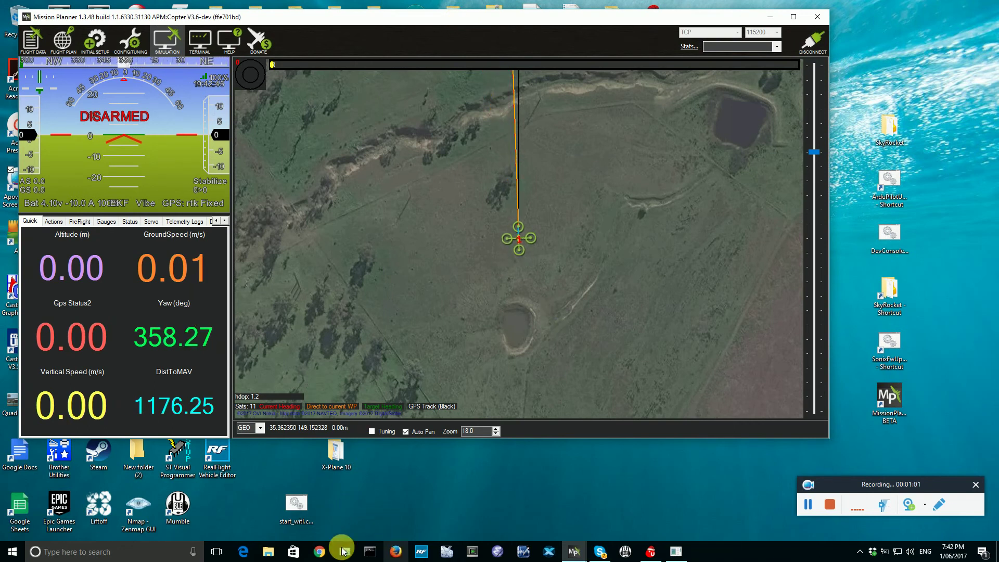
Open 192.168.99.1 in Edge and view SkyViper's GPS status: fix type 0, 0 satellites
left_click(241, 550)
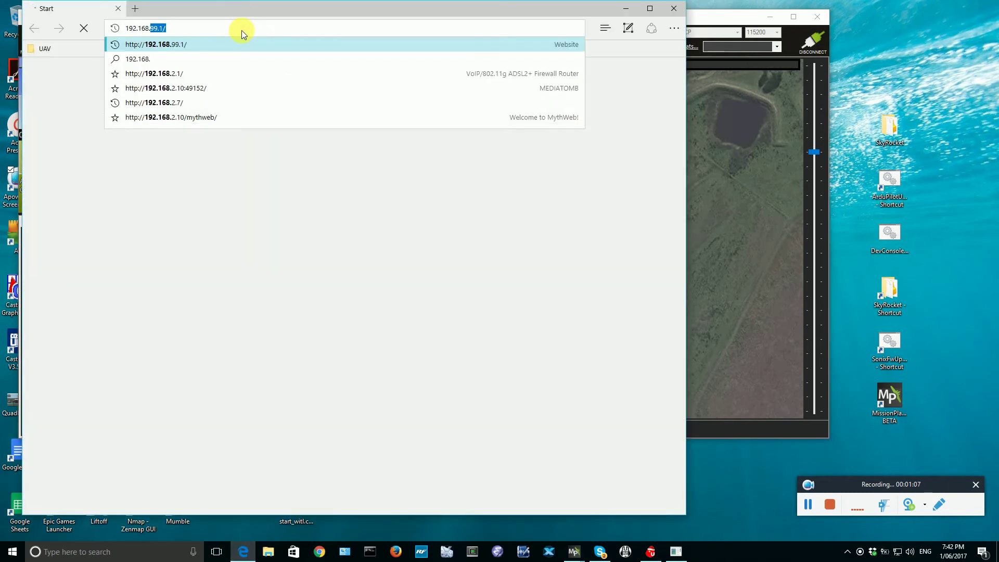
key("Return")
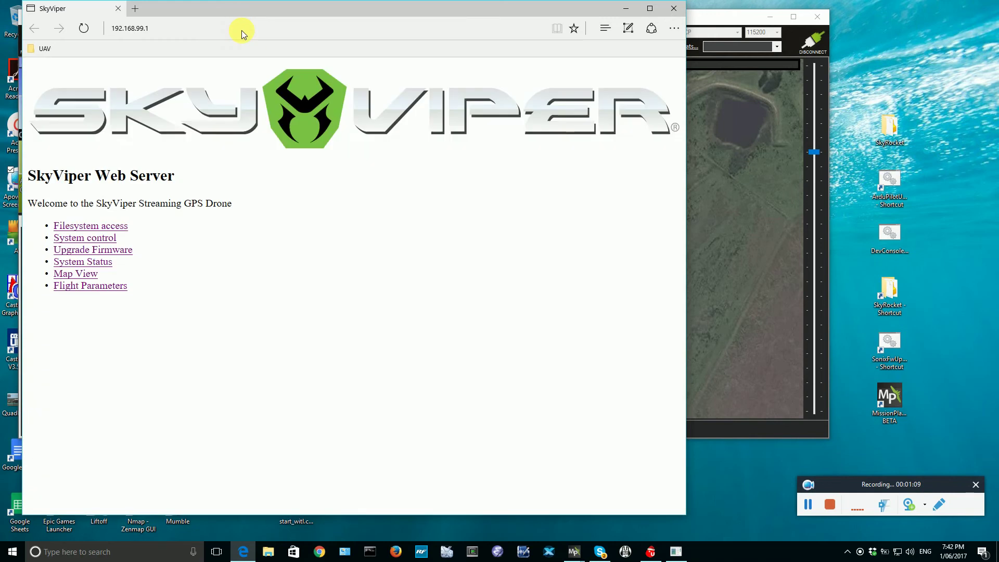
left_click(96, 267)
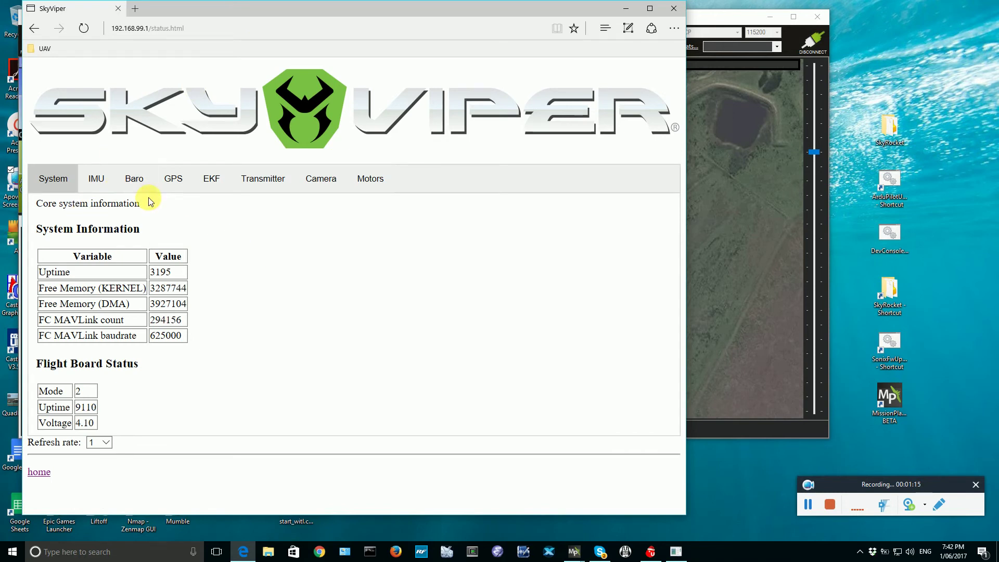
left_click(172, 182)
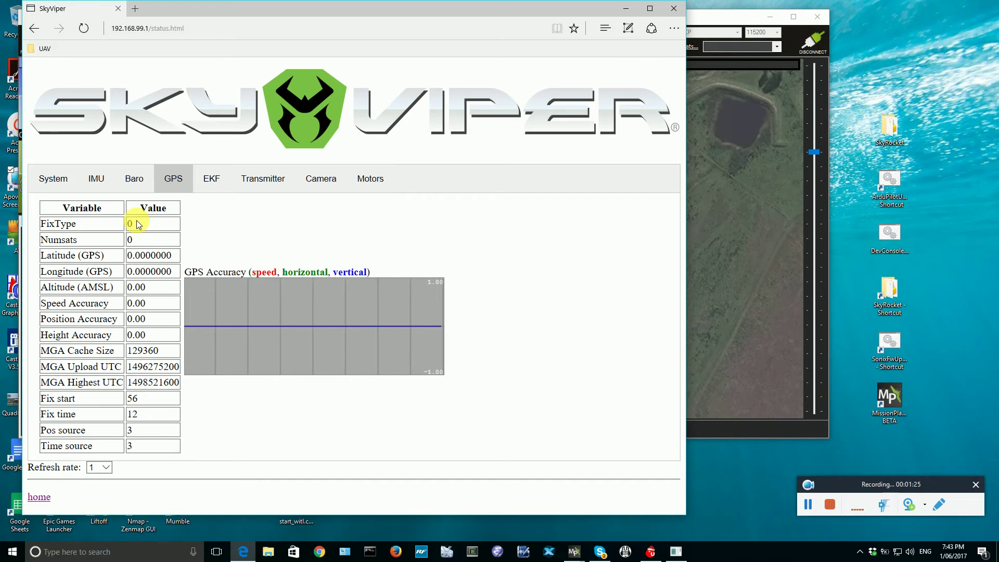
left_click(739, 333)
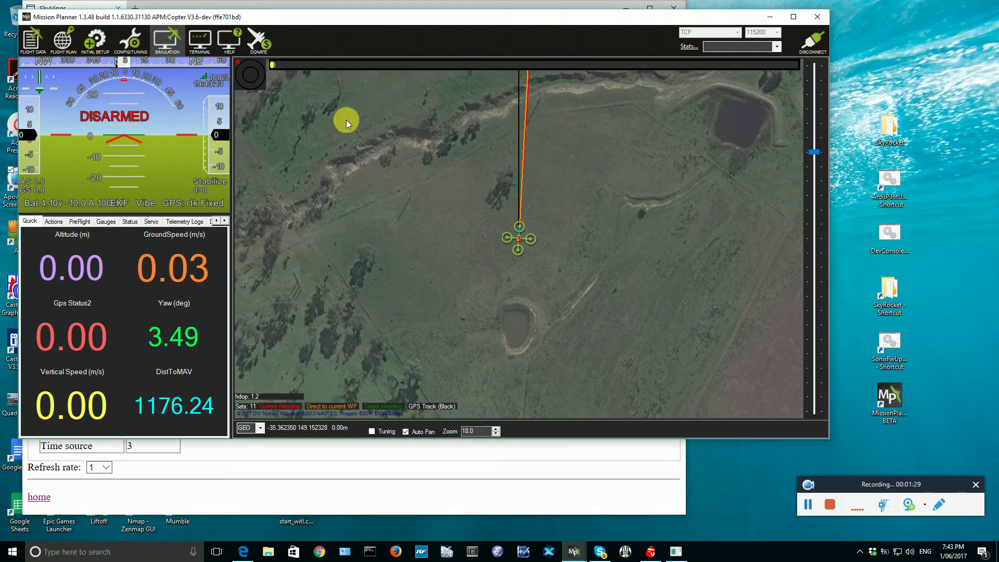
Reveal the web page and open the Ctrl+F temp tools window's MAVLink output
left_click_drag(318, 22, 390, 17)
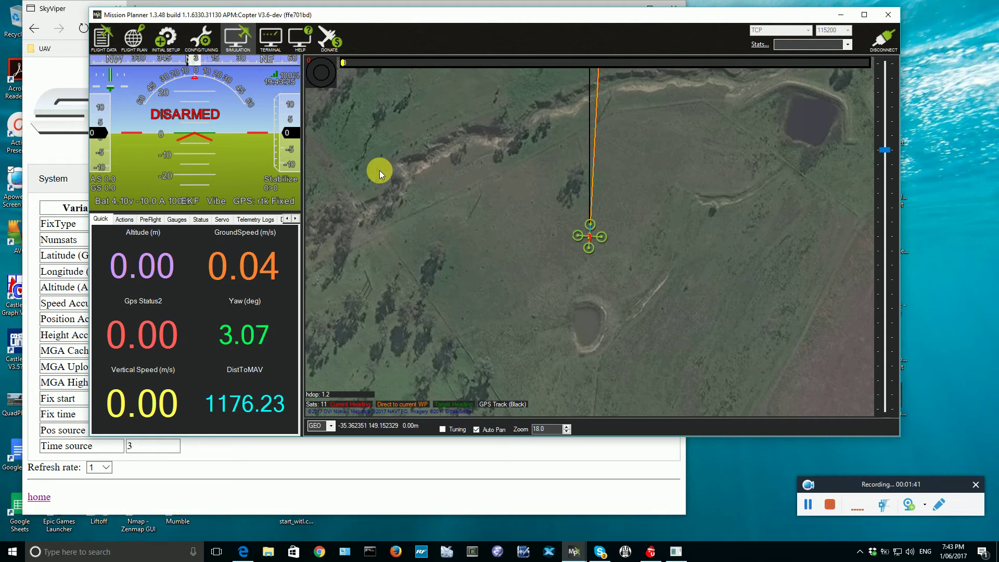
key("ctrl+f")
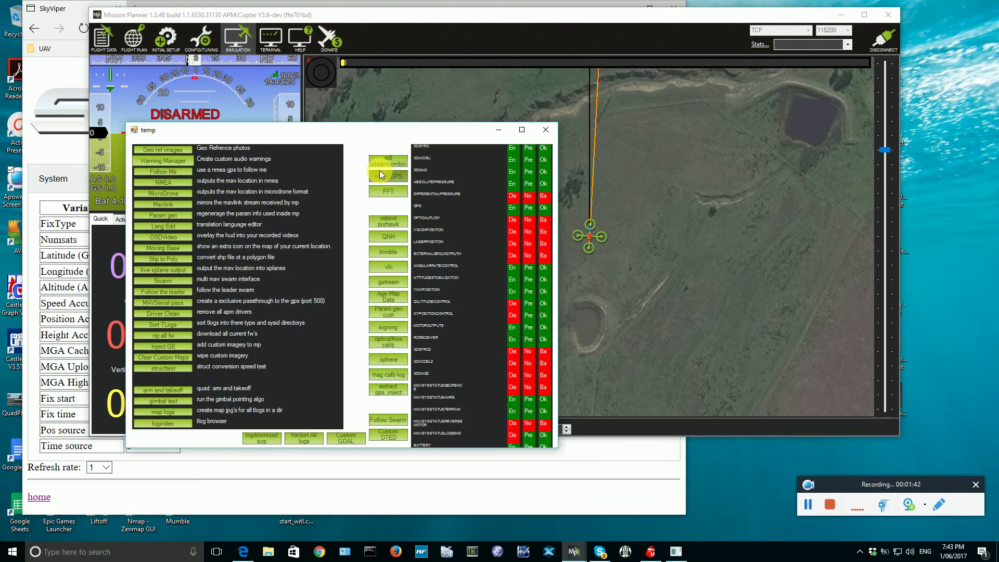
left_click(181, 204)
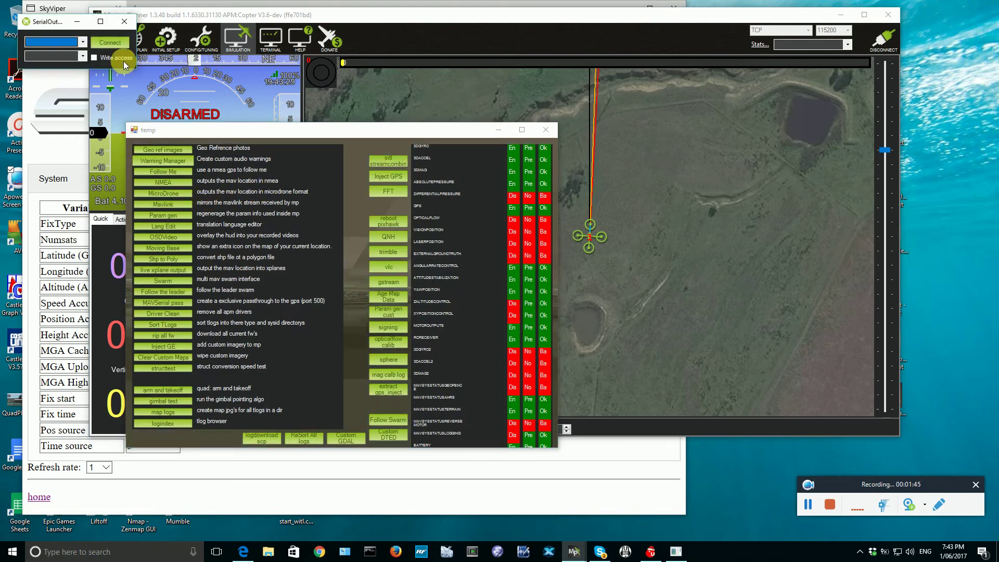
Start a TCP Client MAVLink output at 4800 baud with write access
left_click(82, 41)
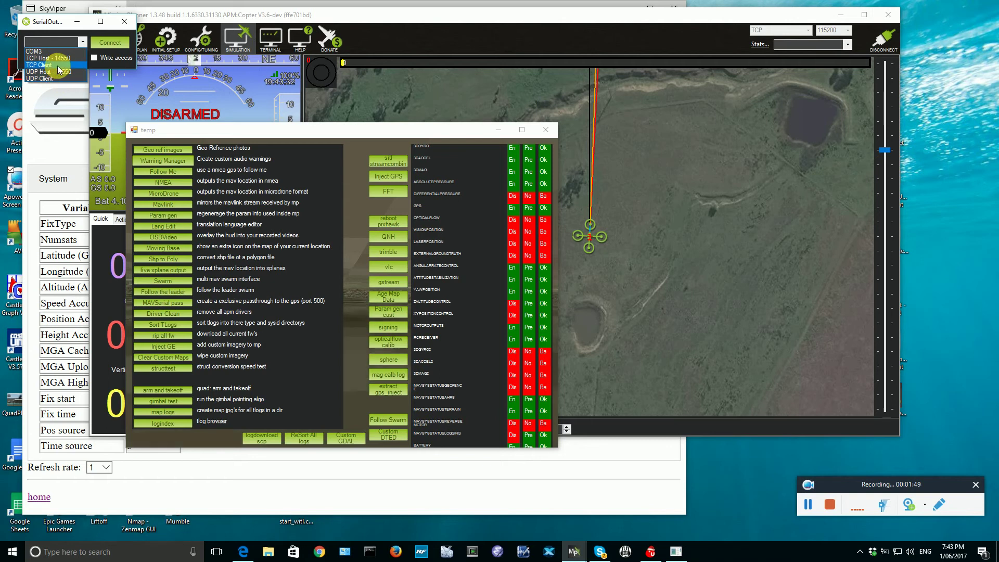
left_click(57, 66)
left_click(74, 55)
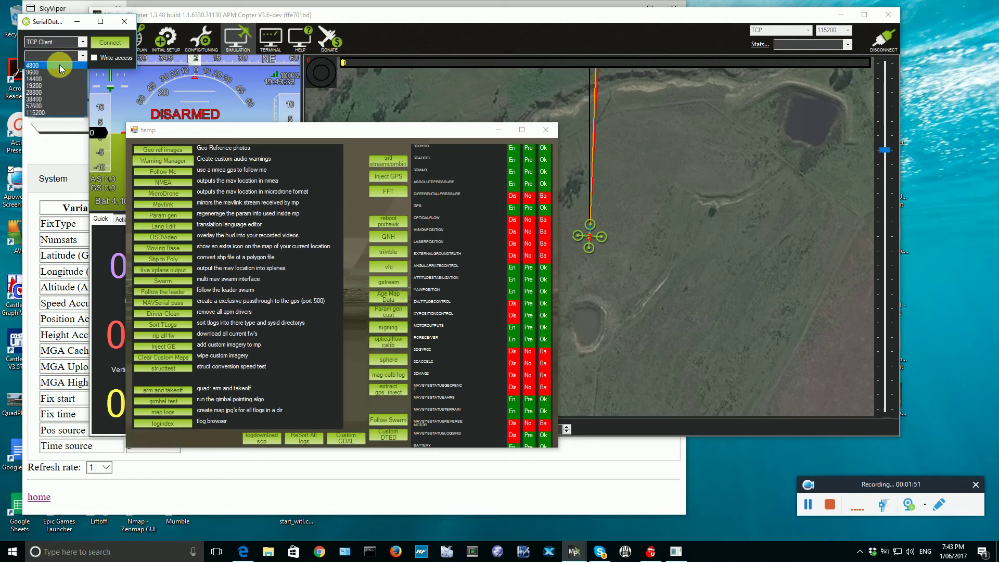
left_click(60, 64)
left_click(95, 58)
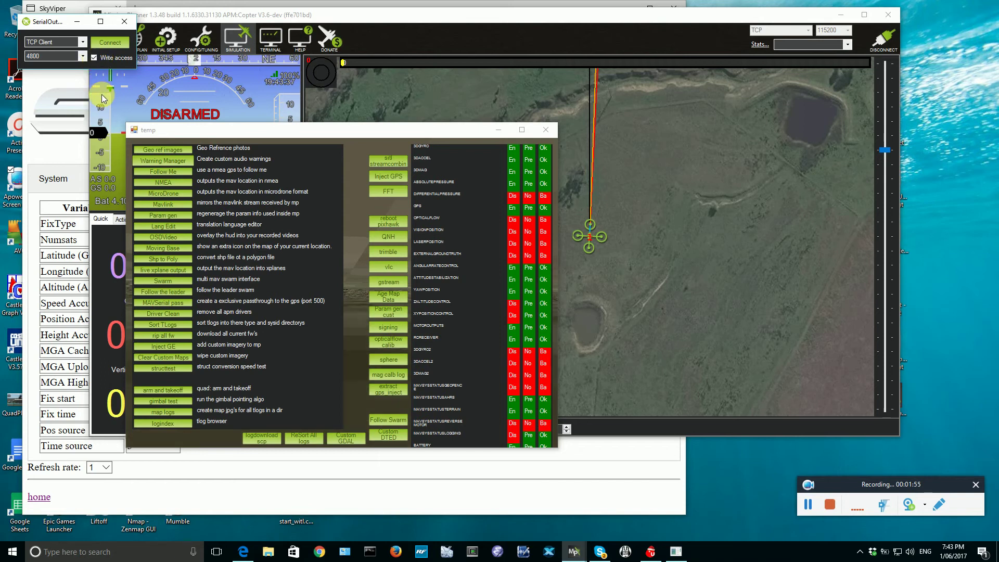
left_click(112, 44)
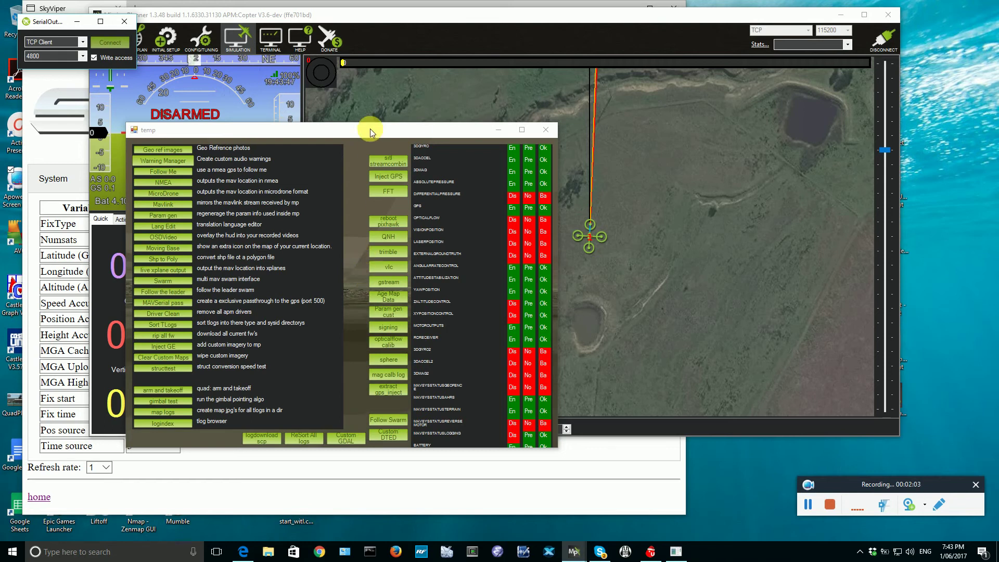
left_click_drag(270, 131, 576, 179)
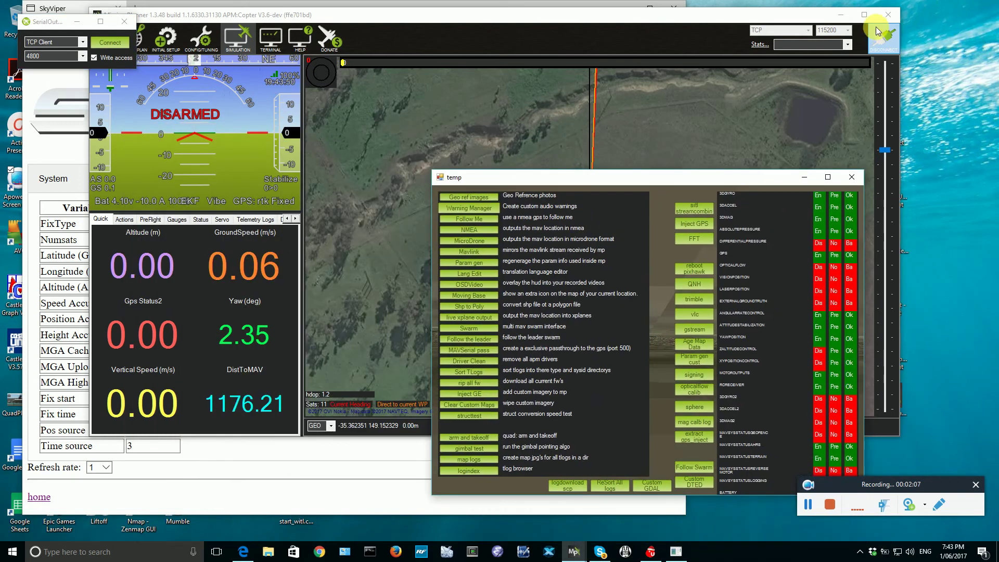
Minimize Mission Planner and the browser, and hide the console window
left_click(848, 16)
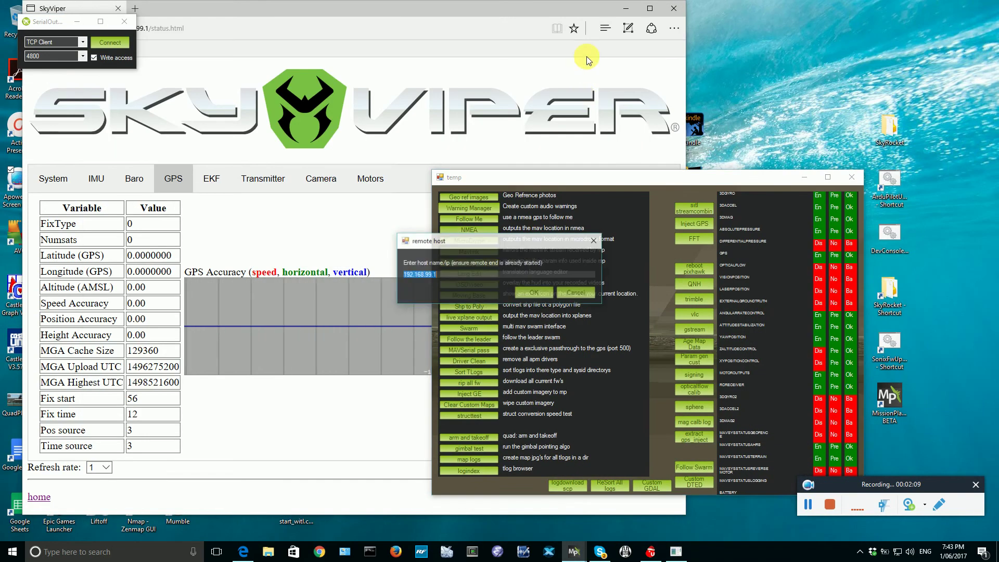
left_click(626, 9)
left_click_drag(455, 238, 423, 189)
left_click(520, 77)
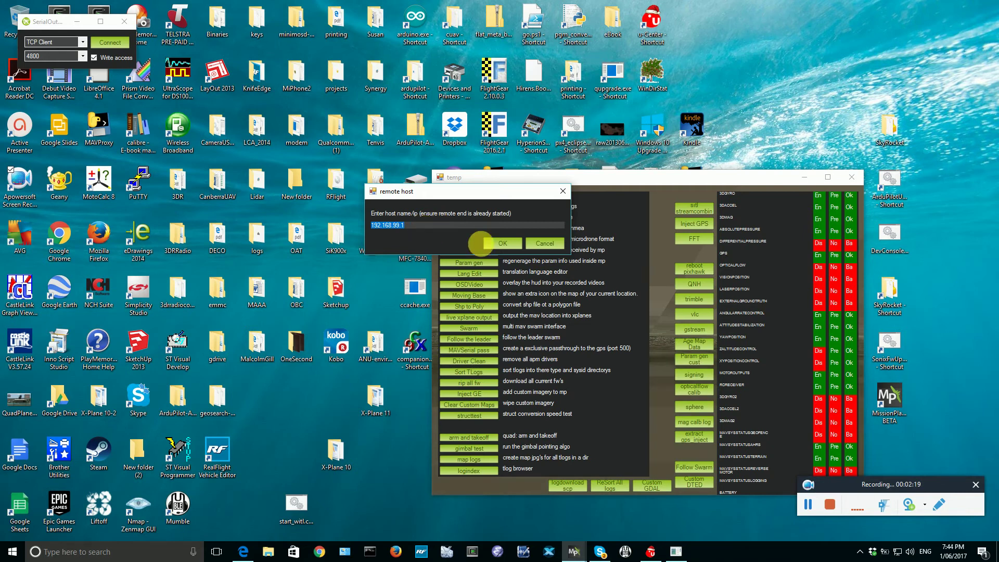
Accept remote host 192.168.99.1 and port 14550, then minimize the temp tools window
left_click(505, 244)
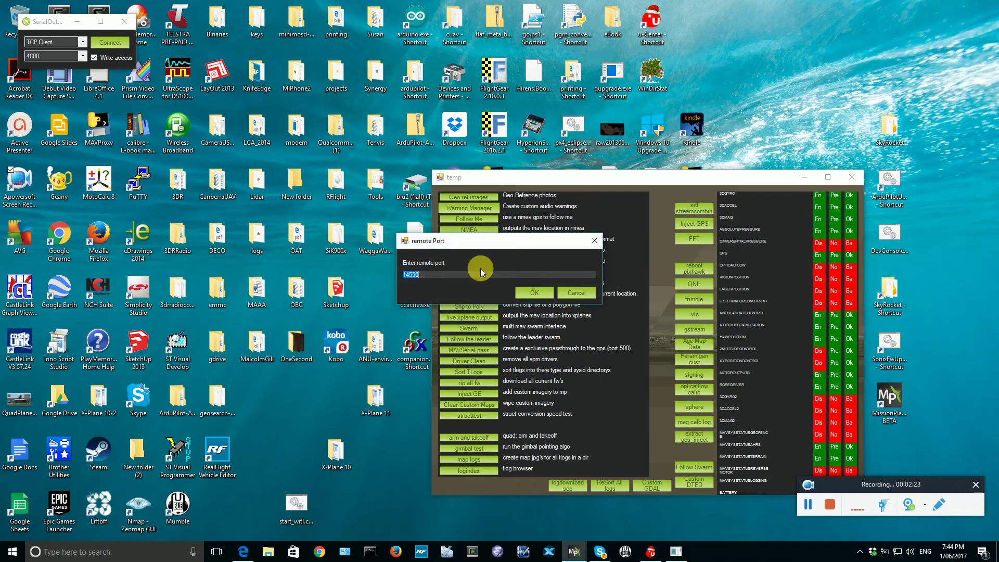
left_click(471, 279)
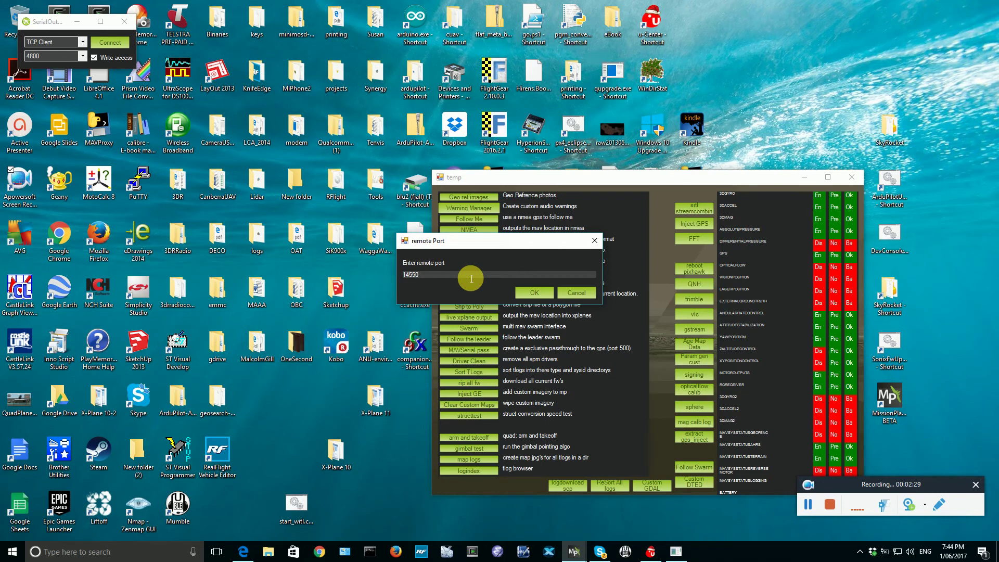
left_click(533, 293)
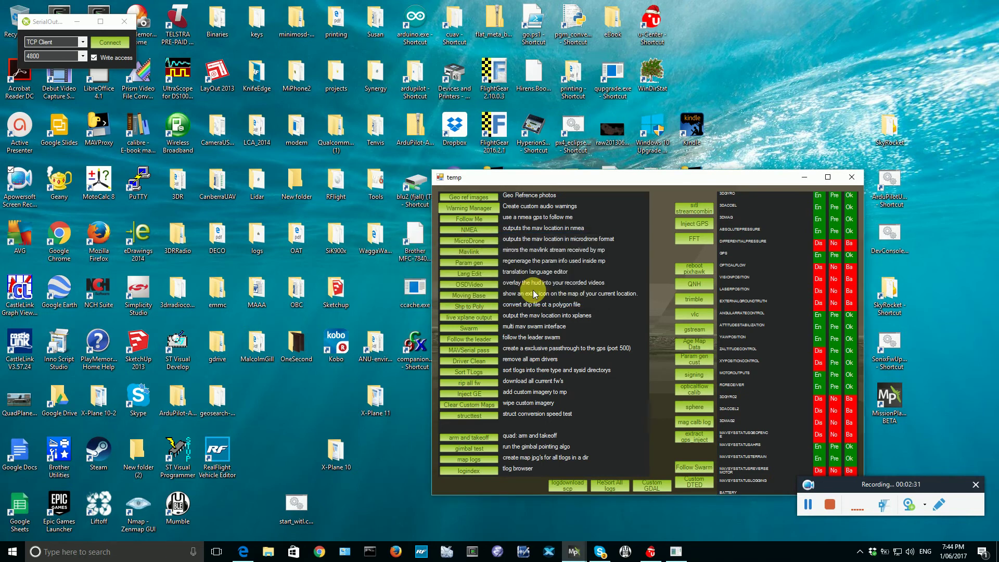
left_click_drag(525, 178, 363, 161)
left_click(462, 157)
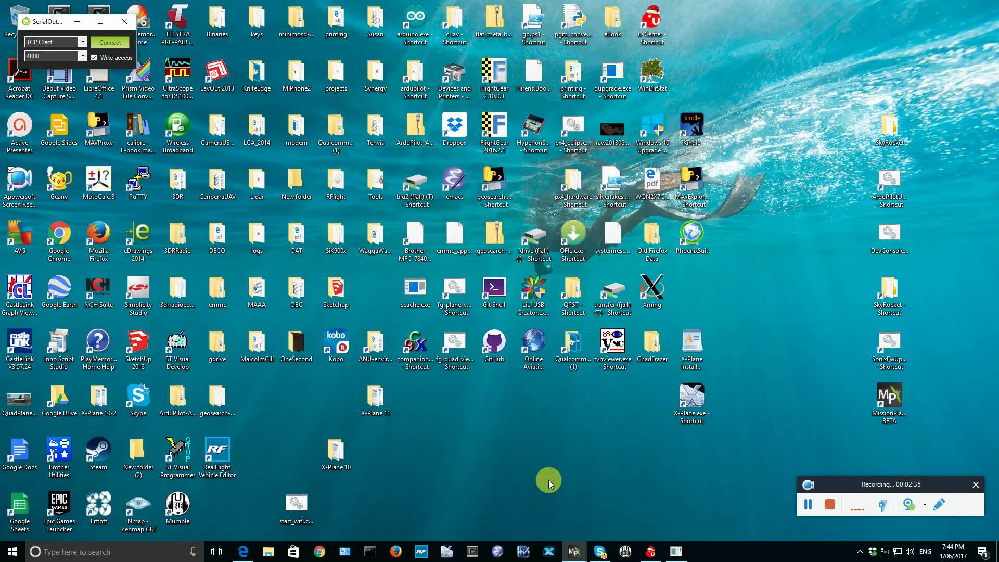
Restore Mission Planner and place the SkyViper status page beside it
mouse_move(572, 550)
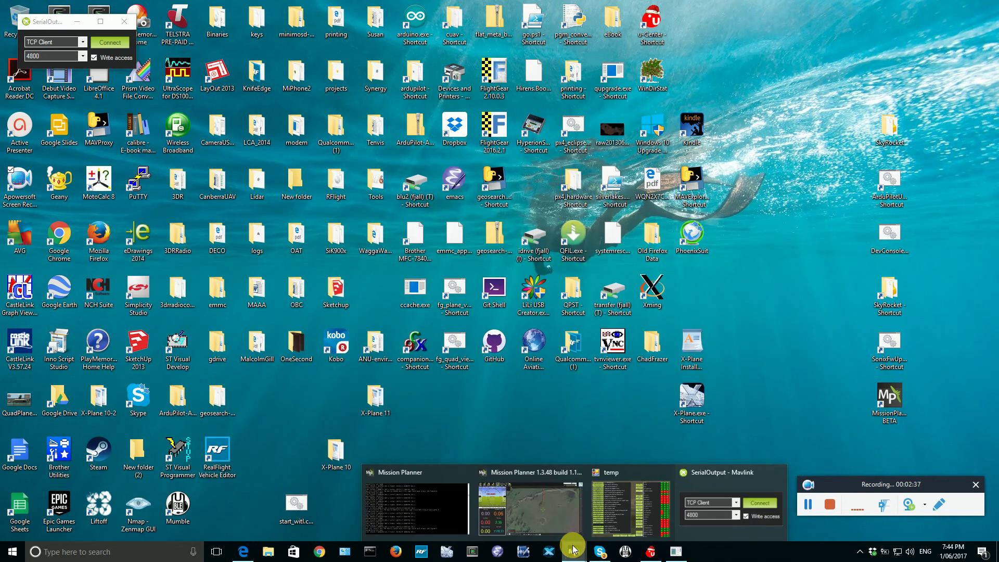
left_click(563, 516)
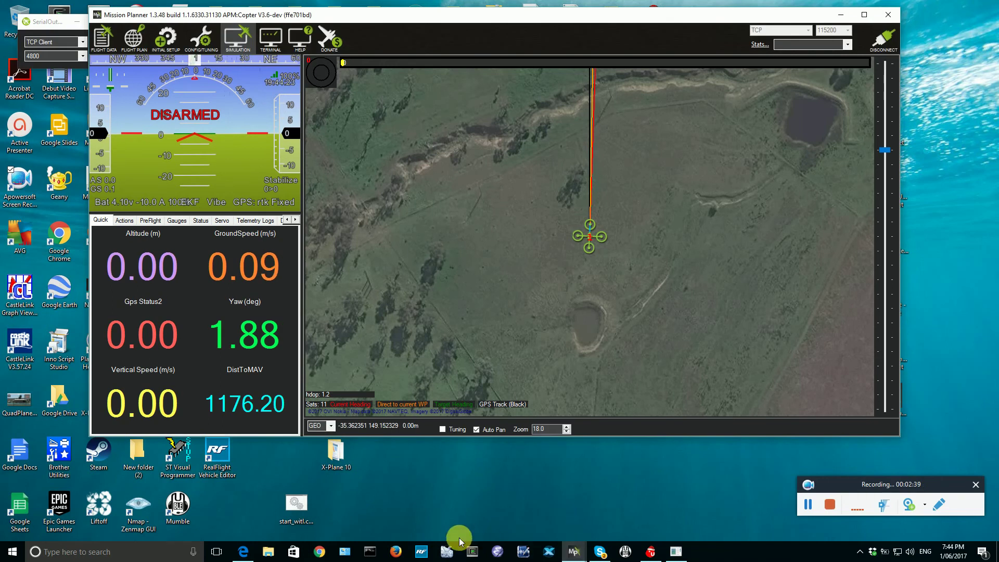
left_click(242, 550)
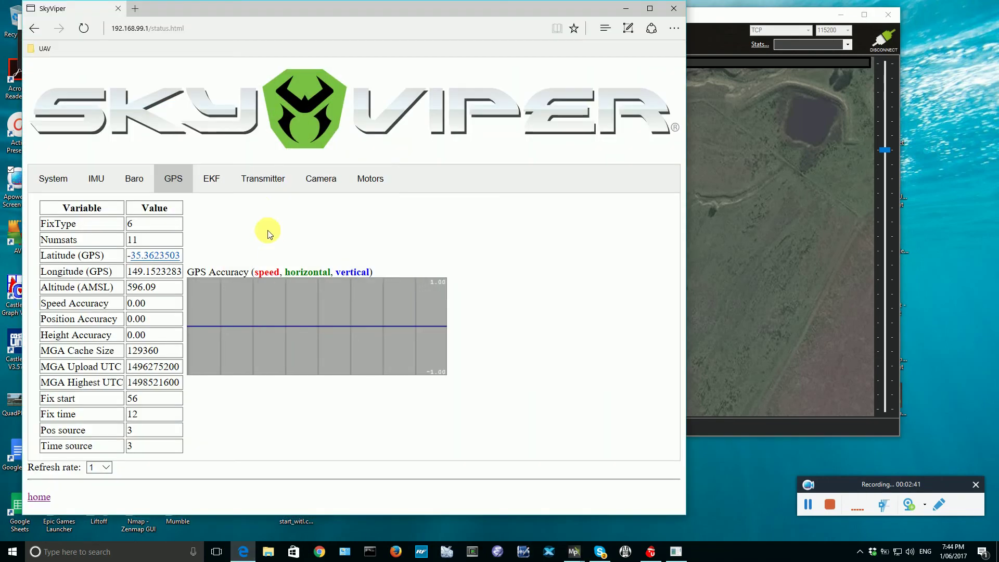
left_click_drag(209, 11, 391, 17)
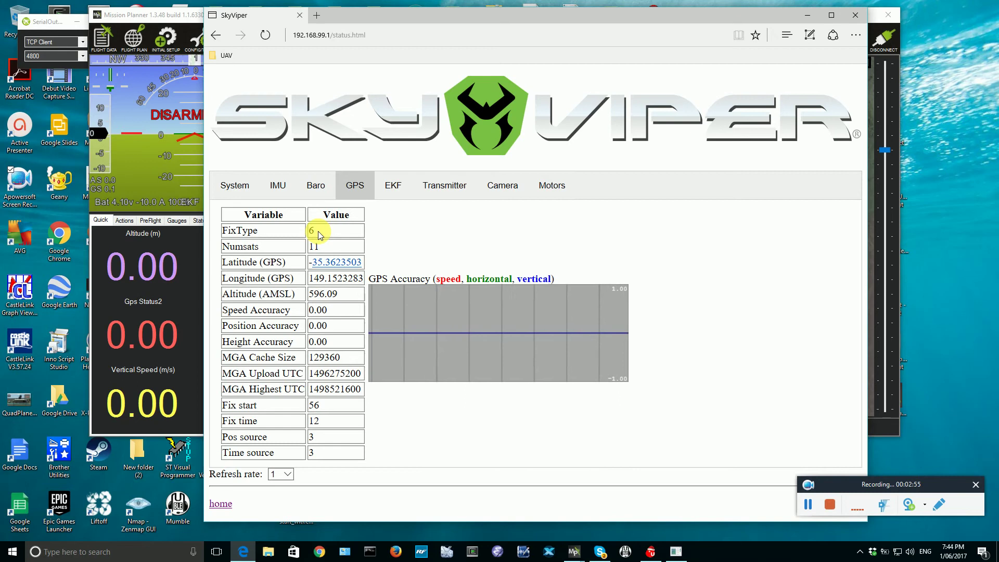
Review the IMU, Baro, GPS, EKF, Transmitter, Camera and System tabs, then return home
left_click(279, 195)
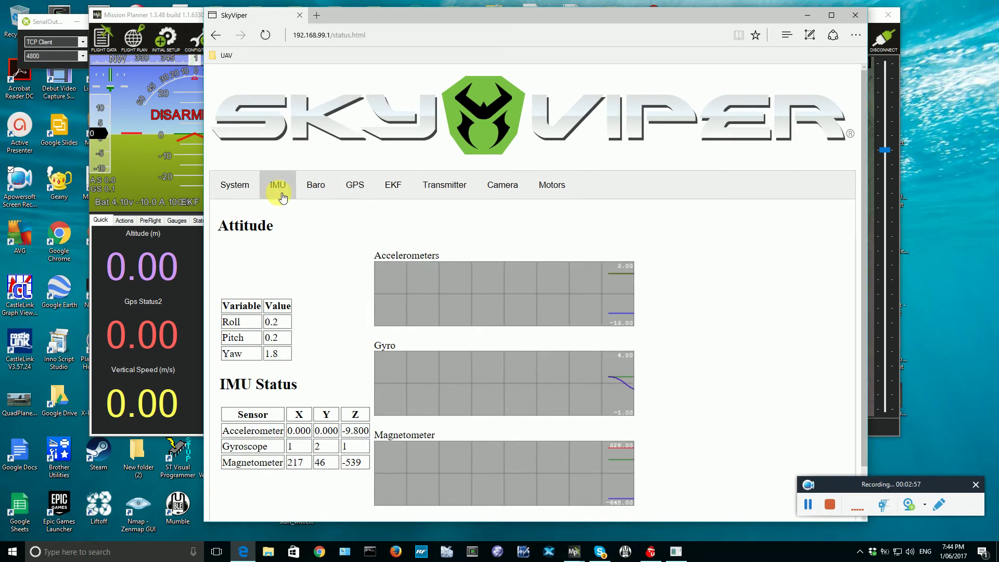
left_click(314, 185)
left_click(354, 185)
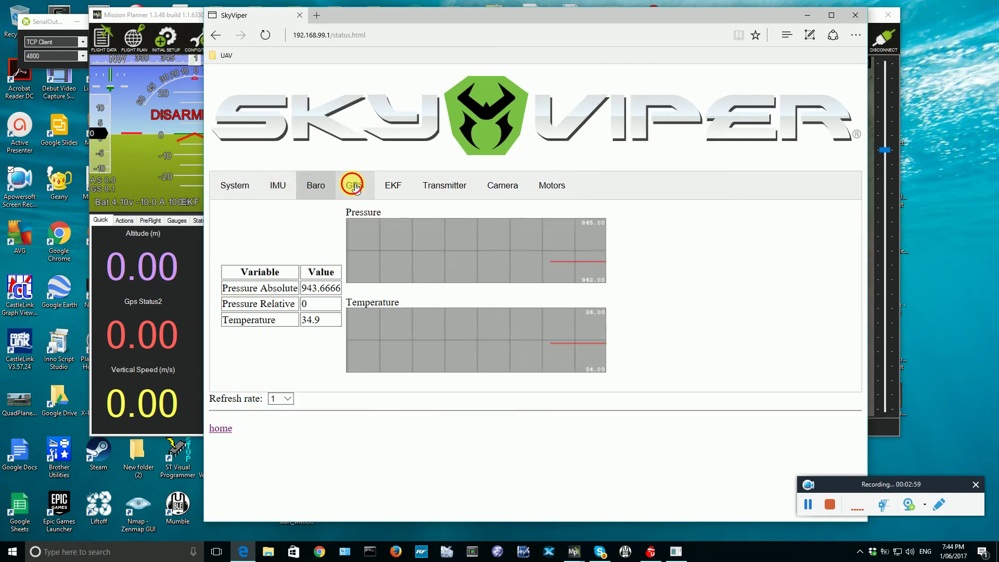
left_click(391, 186)
left_click(440, 194)
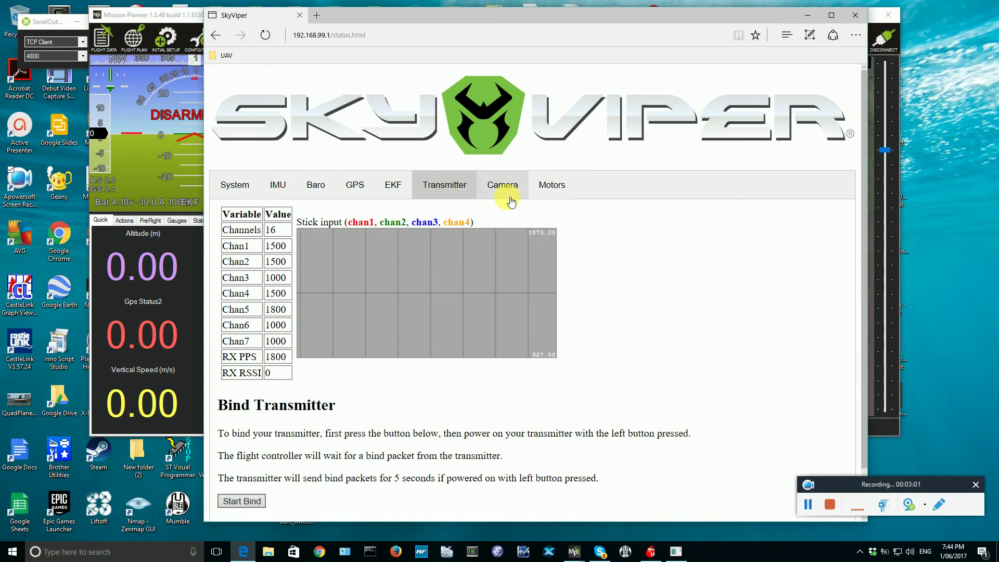
left_click(511, 200)
scroll(511, 235, "down", 5)
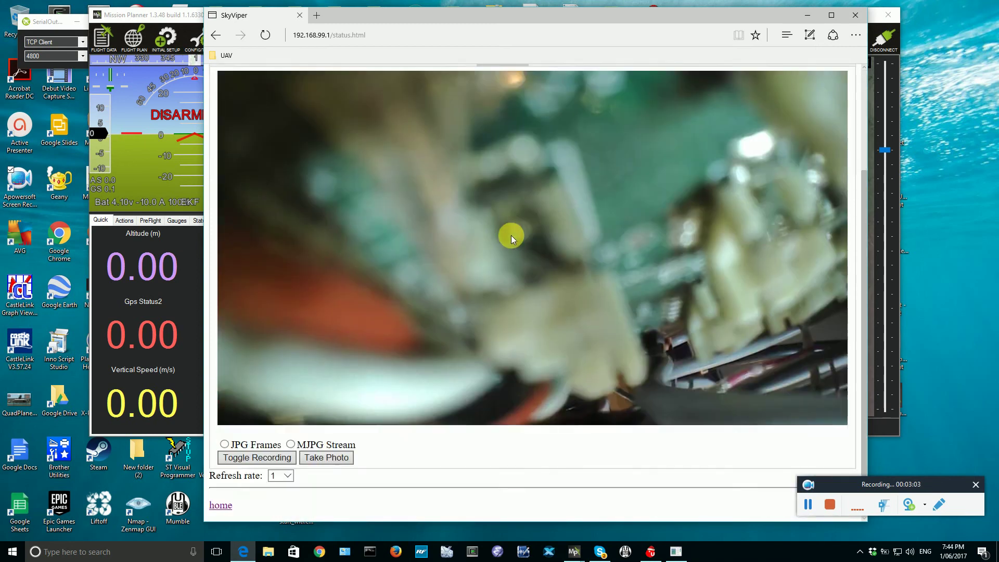
scroll(511, 235, "up", 5)
left_click(235, 184)
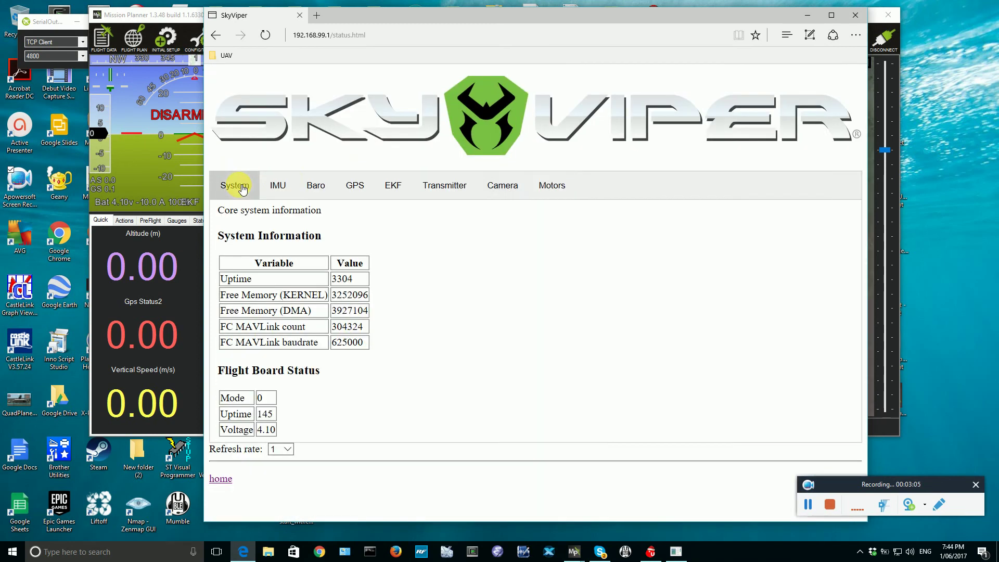
left_click(221, 478)
Zoom SkyViper's Map View onto the drone, showing STABILIZE mode and battery 4.10
left_click(262, 281)
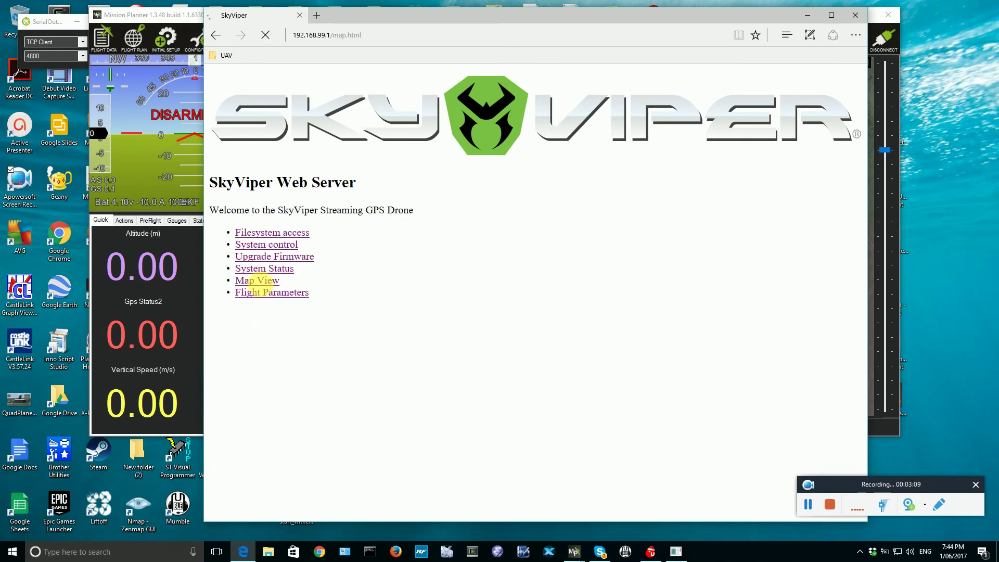
scroll(458, 368, "up", 6)
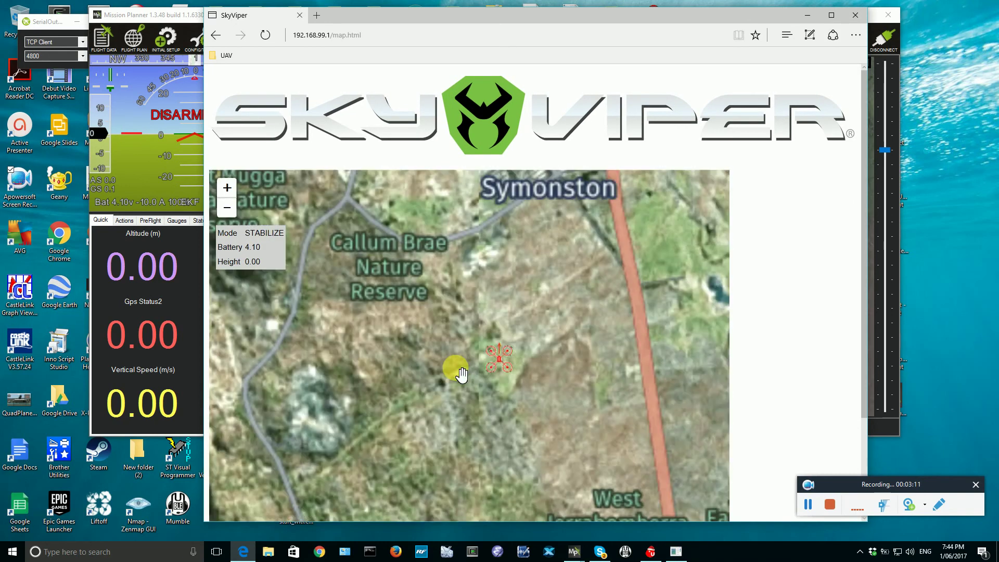
scroll(470, 370, "up", 2)
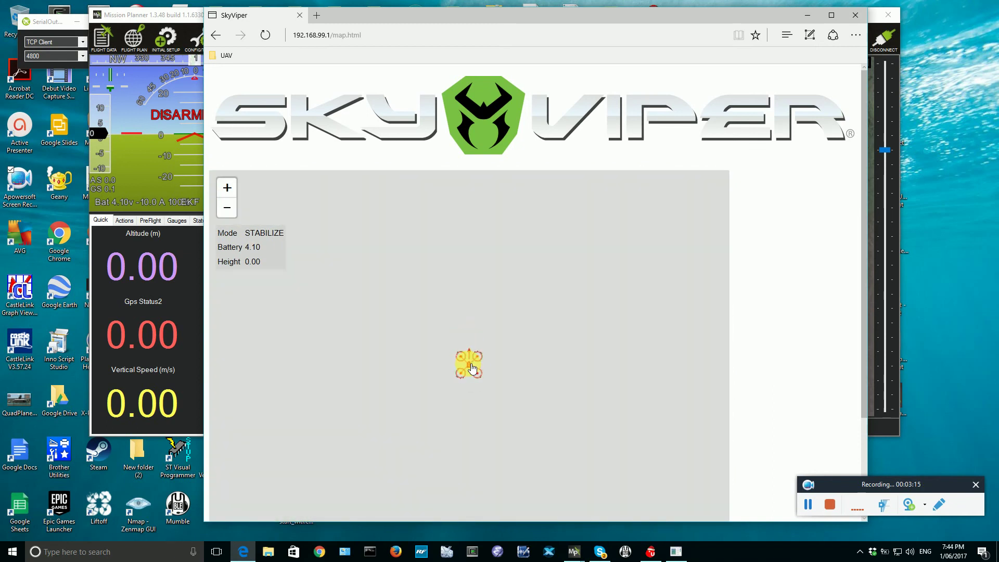
scroll(472, 368, "up", 2)
scroll(473, 369, "down", 1)
Take off the armed copter in Guided mode to 20 m via the map's TakeOff action
left_click(807, 19)
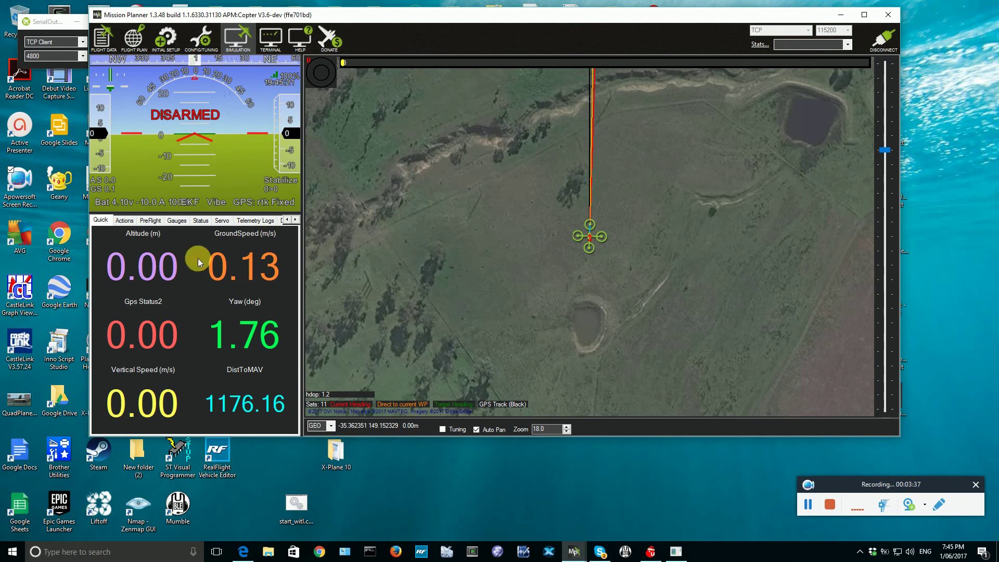
left_click(124, 221)
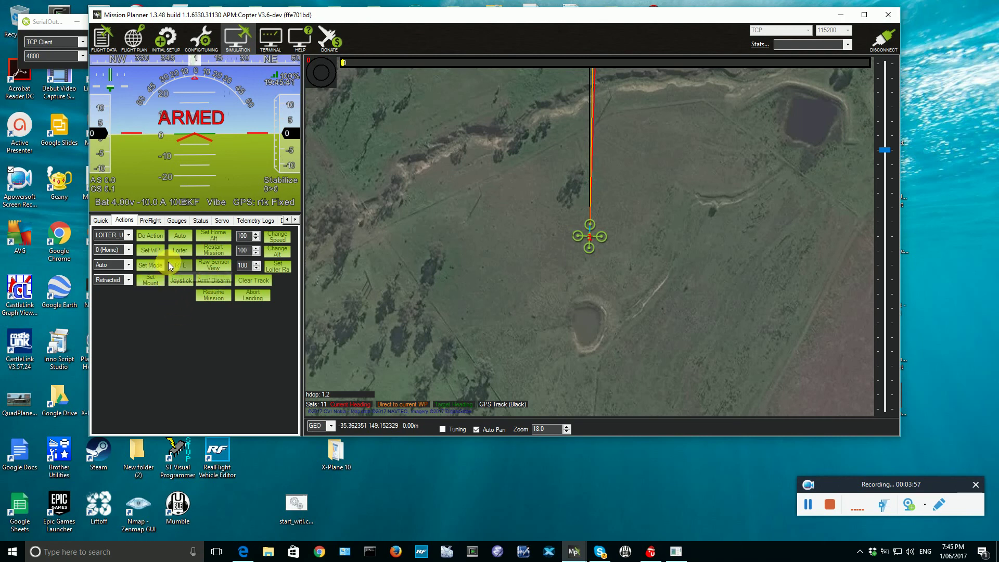
right_click(545, 230)
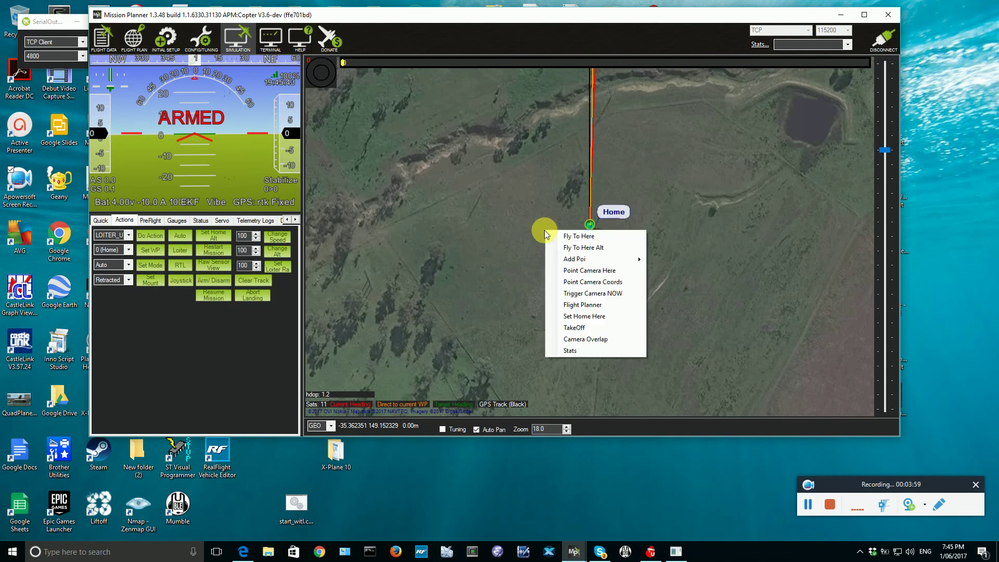
left_click(571, 329)
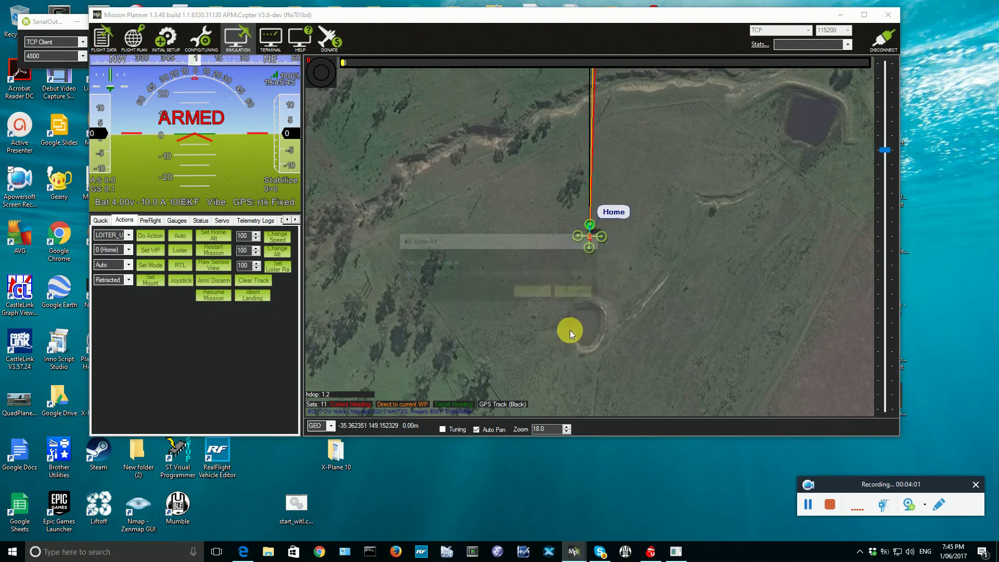
left_click(541, 294)
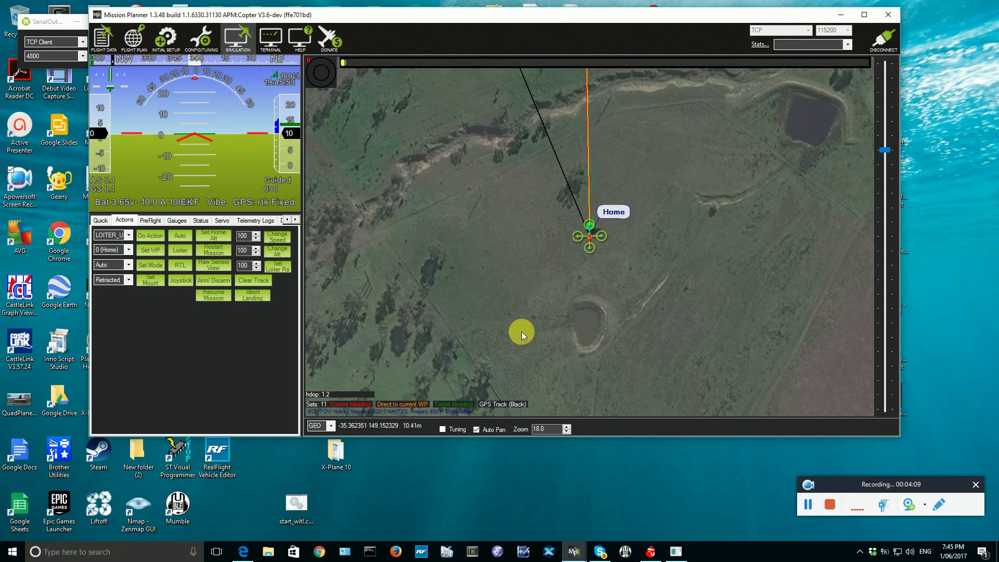
left_click(243, 550)
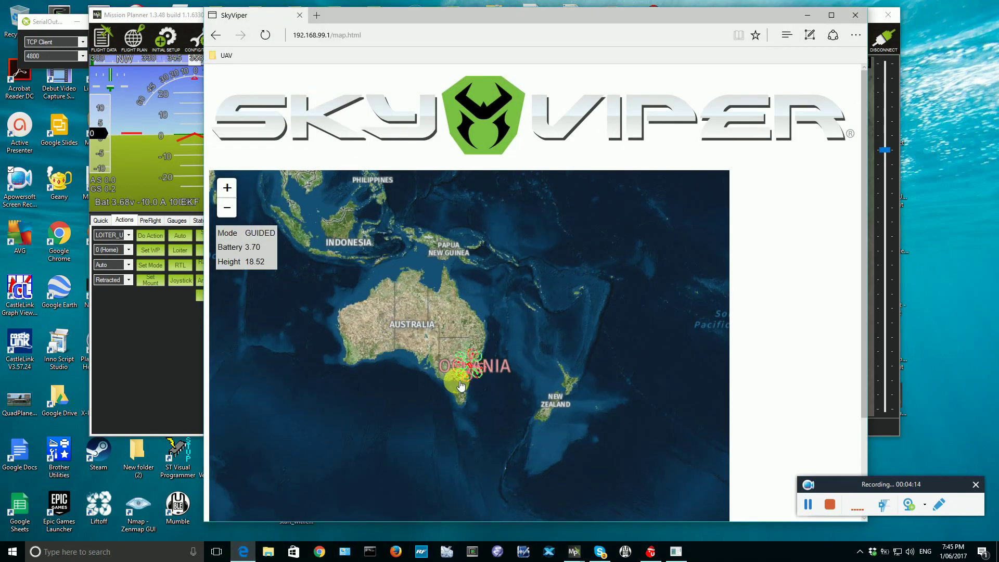
Zoom the map onto the hovering drone and show its height 19.45 and position
scroll(466, 372, "up", 4)
scroll(481, 373, "up", 3)
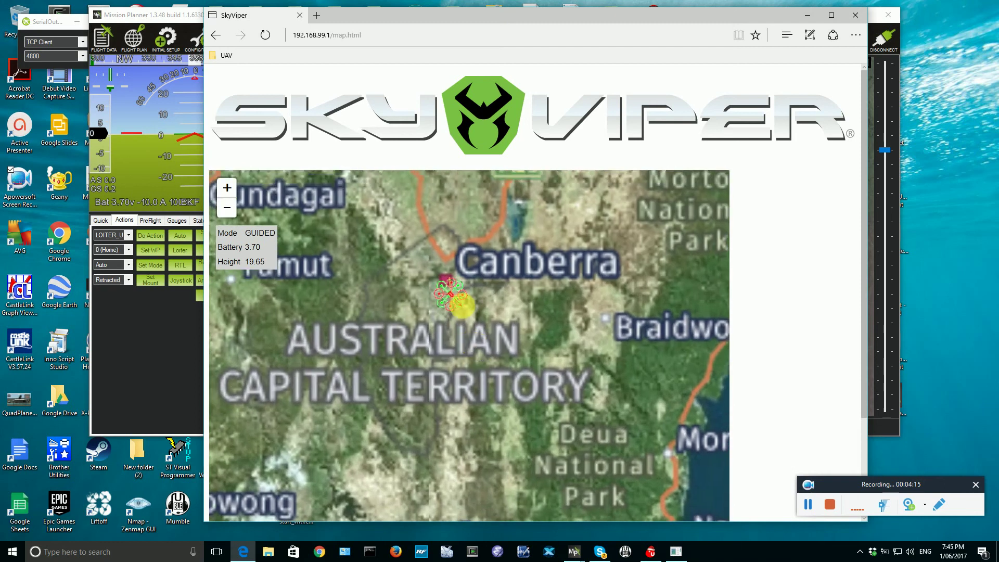
scroll(422, 307, "up", 2)
scroll(471, 367, "up", 3)
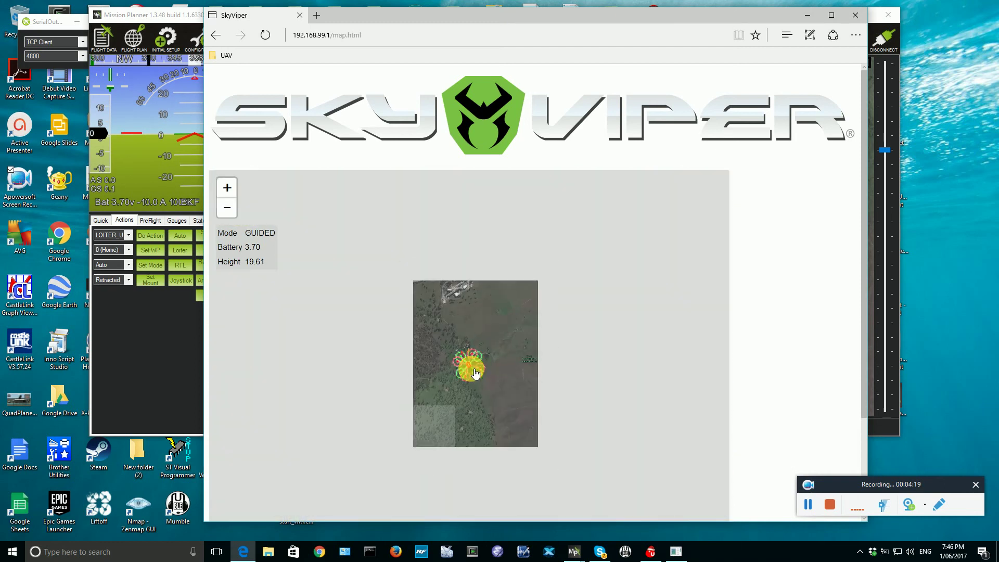
scroll(475, 372, "up", 2)
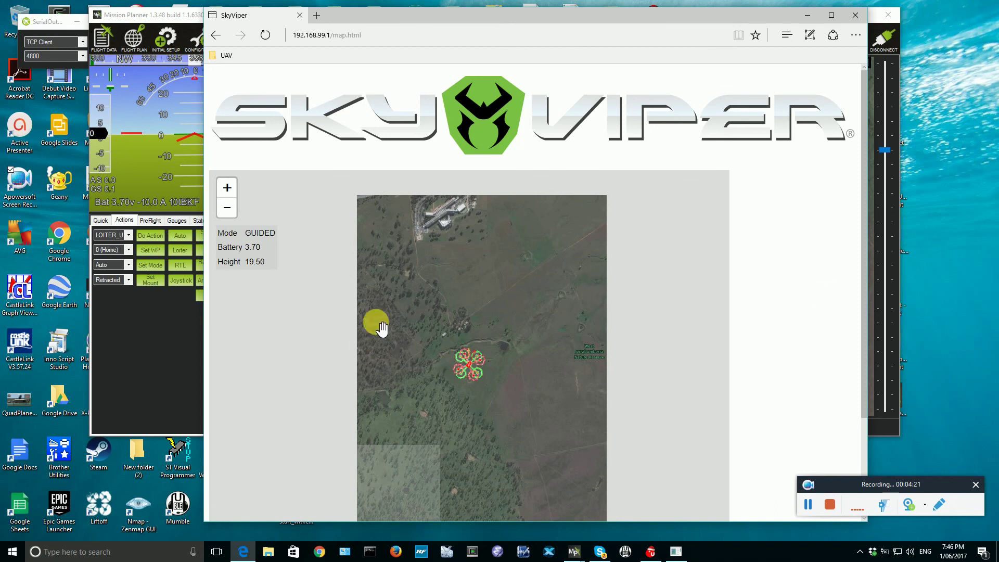
scroll(813, 308, "down", 3)
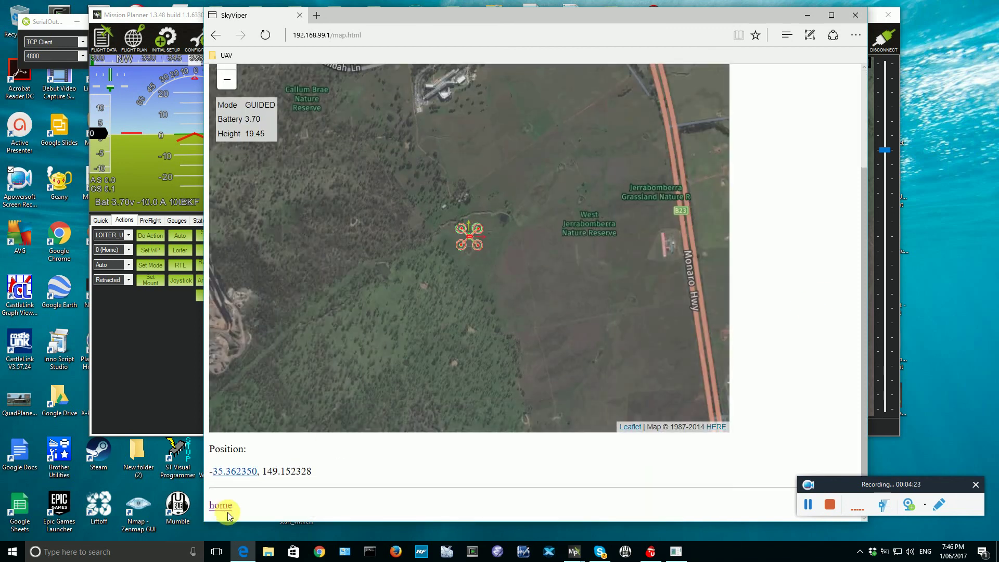
Review SkyViper's system status, Baro, GPS and EKF readings (EKF altitude 19.47), then open a new Edge tab
left_click(223, 506)
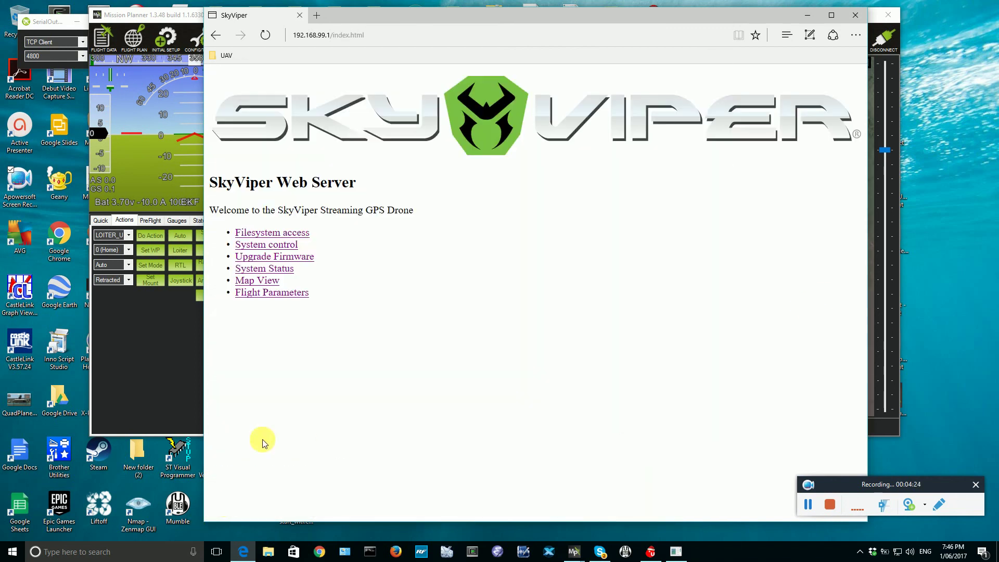
left_click(286, 268)
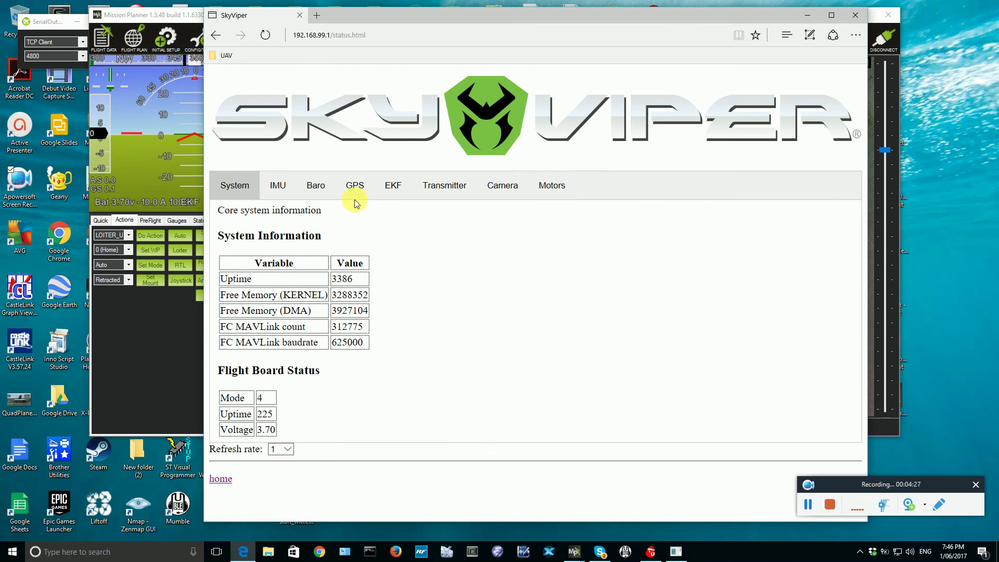
left_click(328, 191)
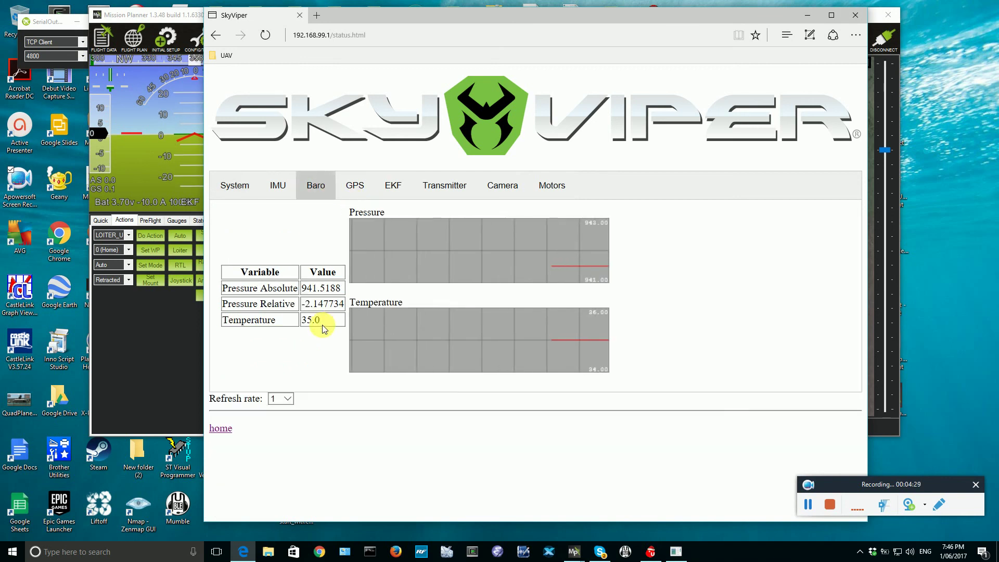
left_click(343, 187)
left_click(393, 183)
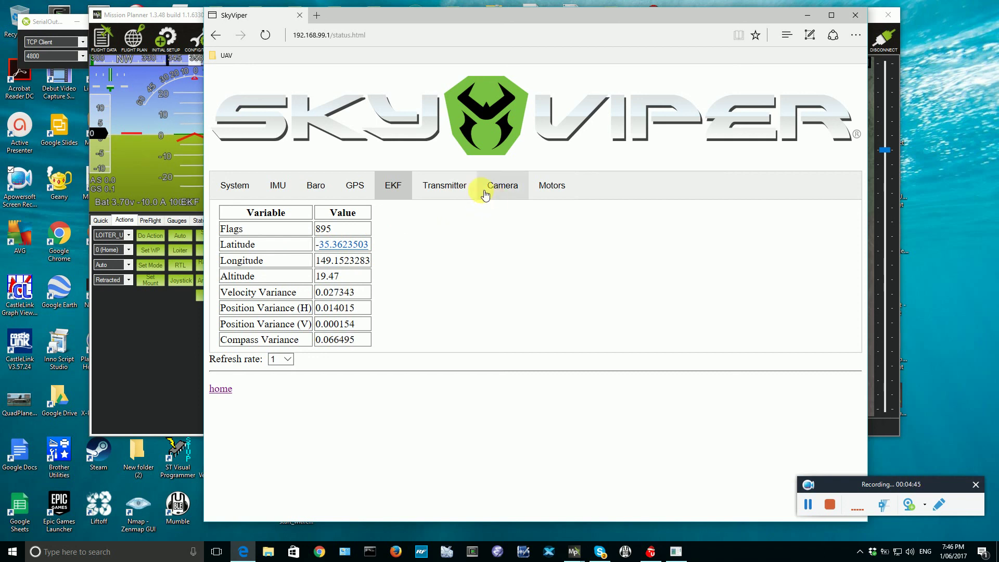
left_click(317, 16)
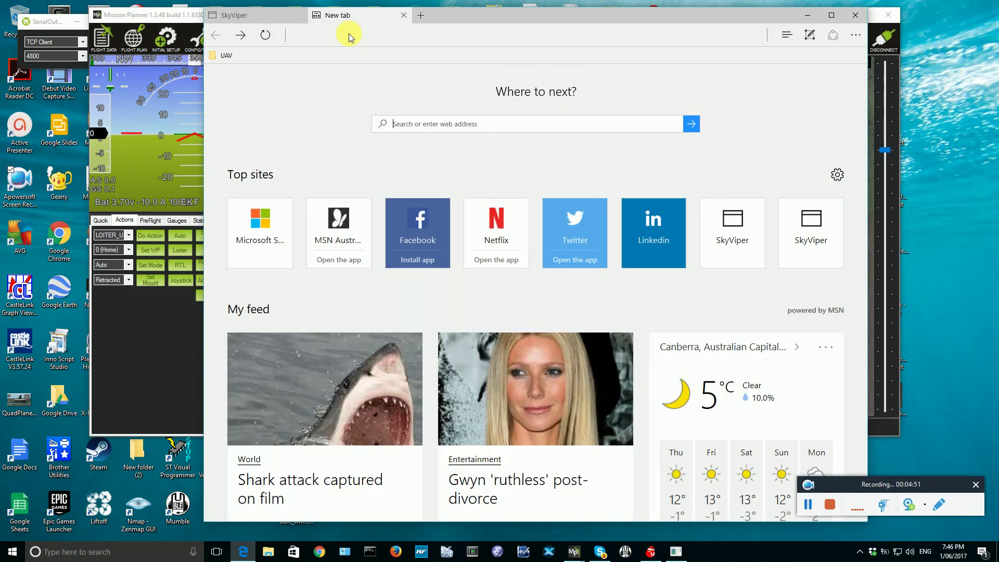
Load 192.168.99.1/ajax/command.json?command1=uptime() and refresh it until uptime reads 3439
type("192.168.")
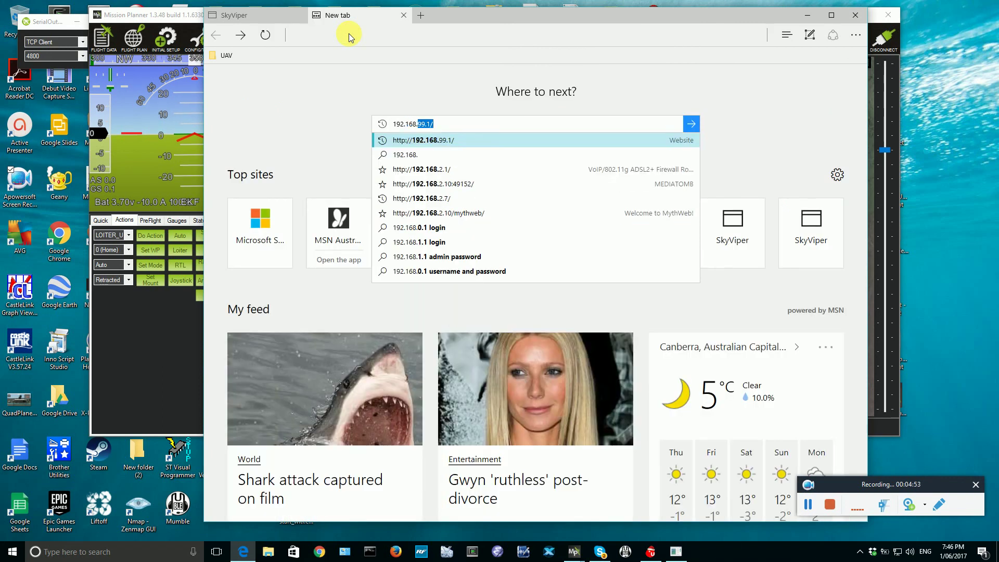
type("99.1/a")
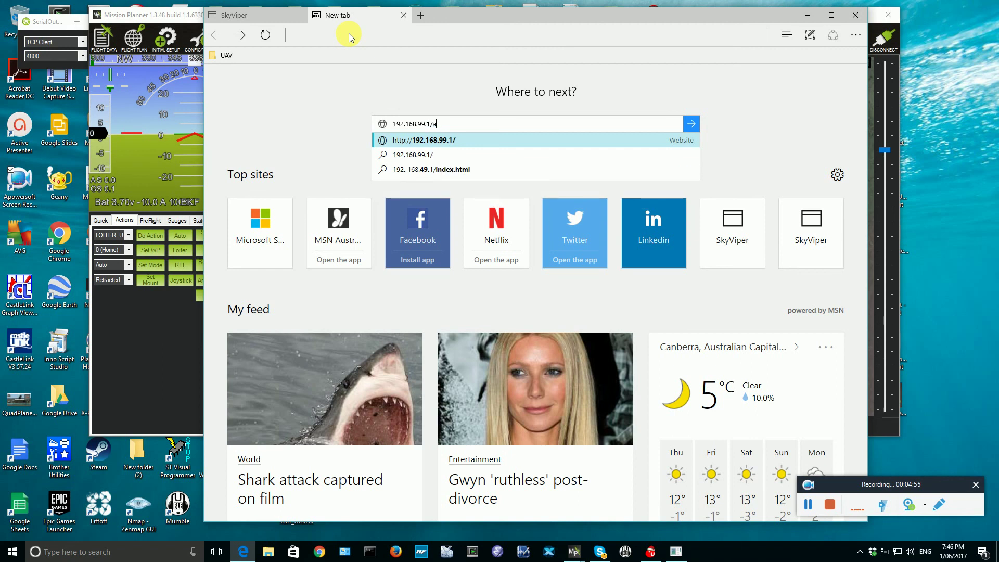
type("jax/")
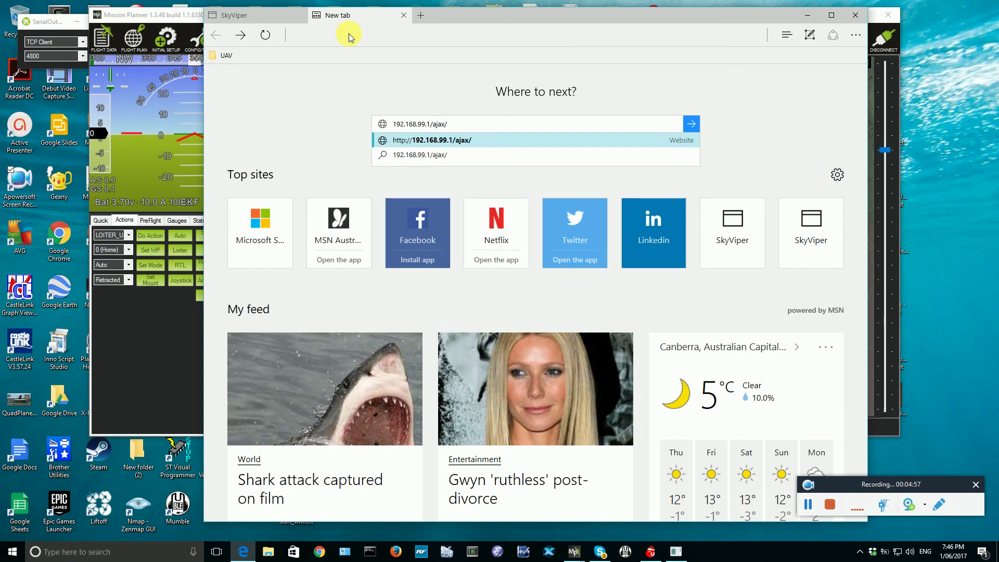
type("command.json?up")
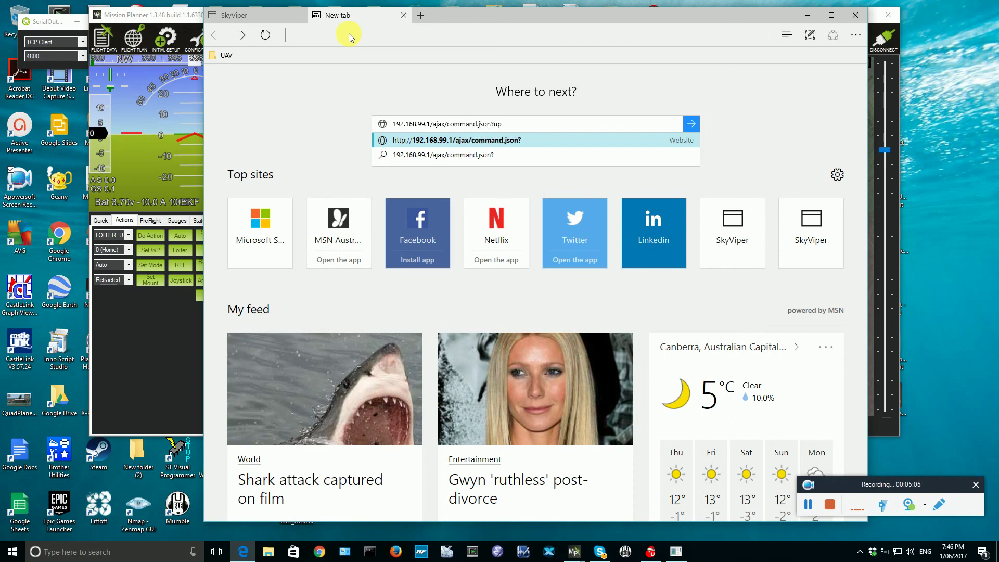
type("time()")
key("Return")
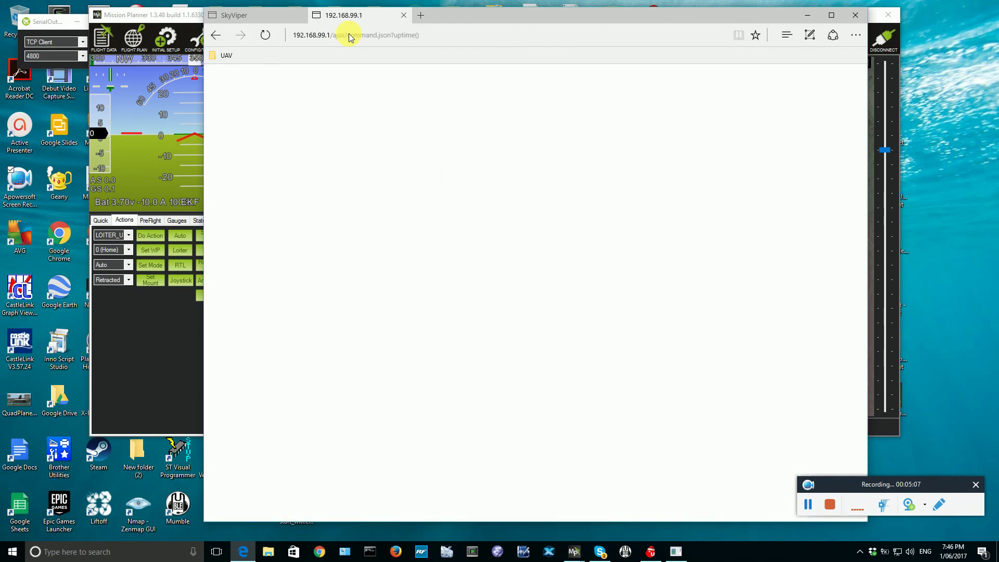
left_click(454, 39)
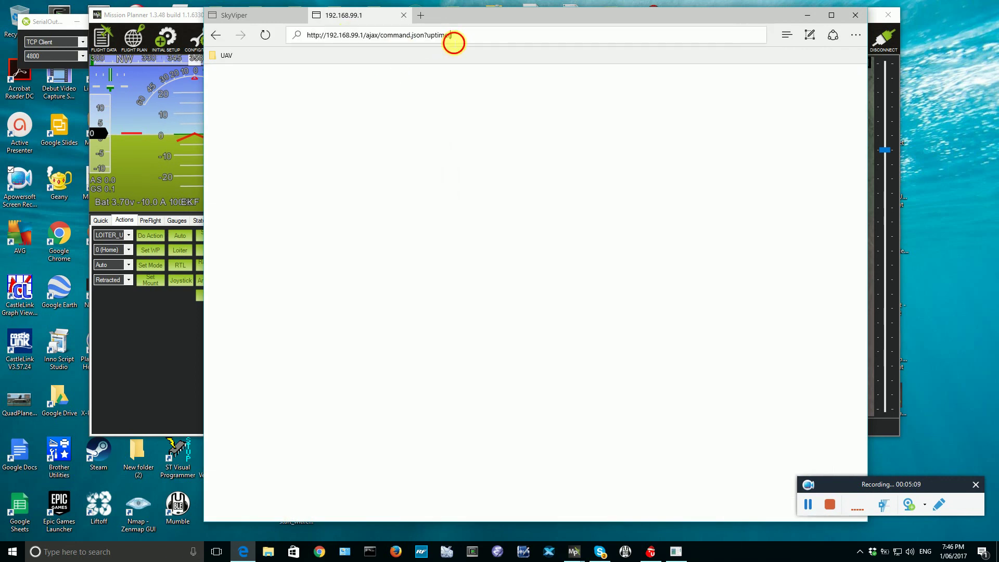
left_click(486, 42)
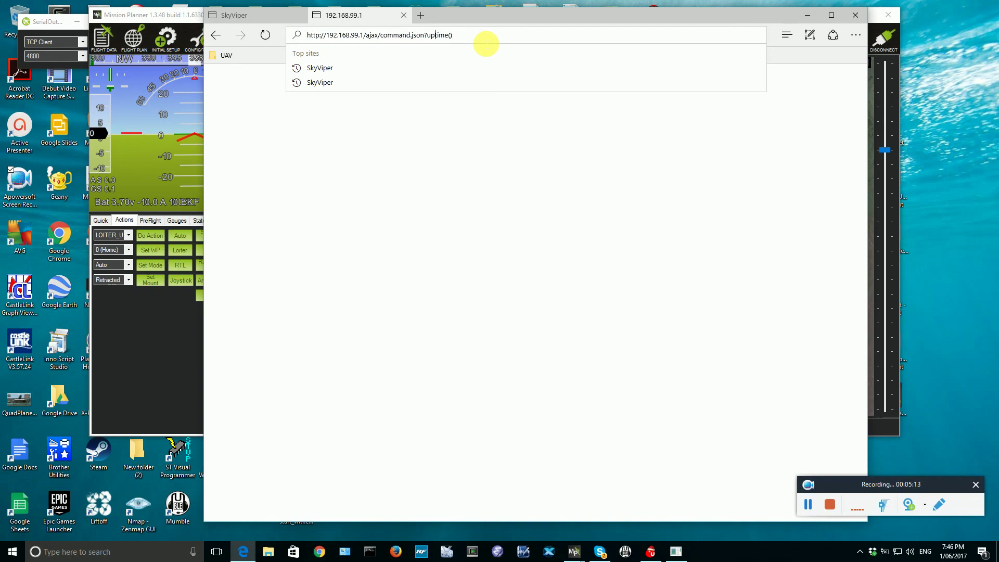
type("command1=")
key("Return")
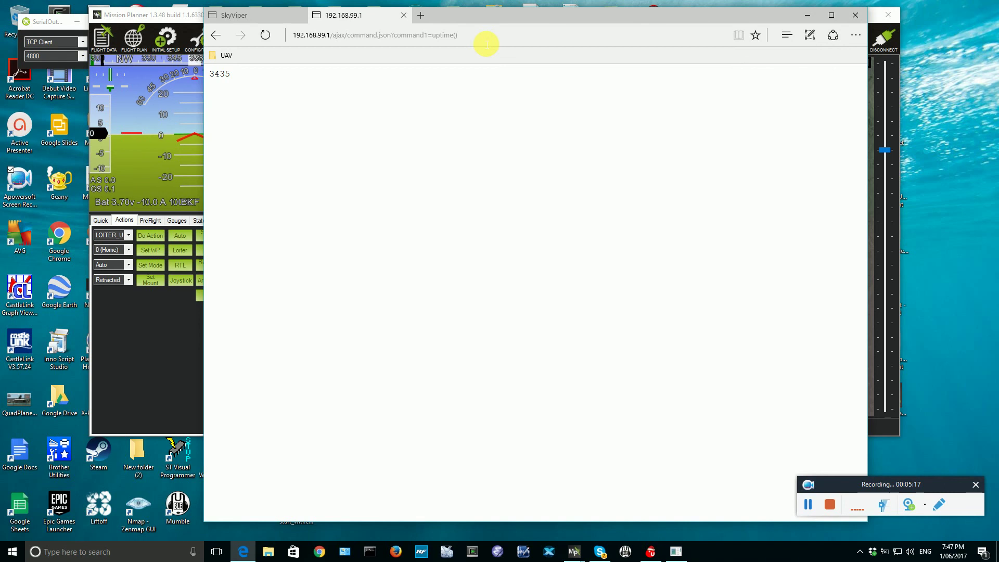
left_click(267, 39)
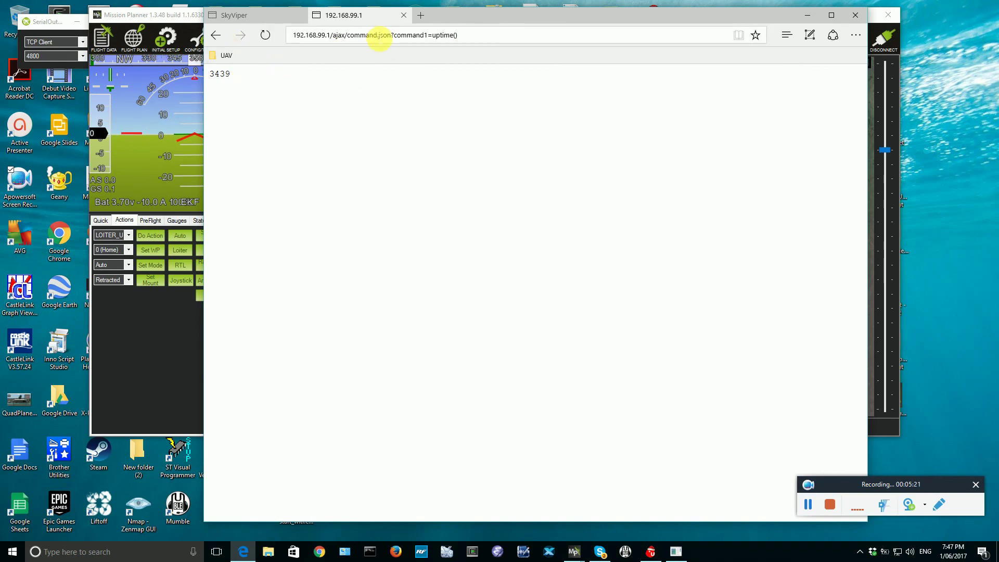